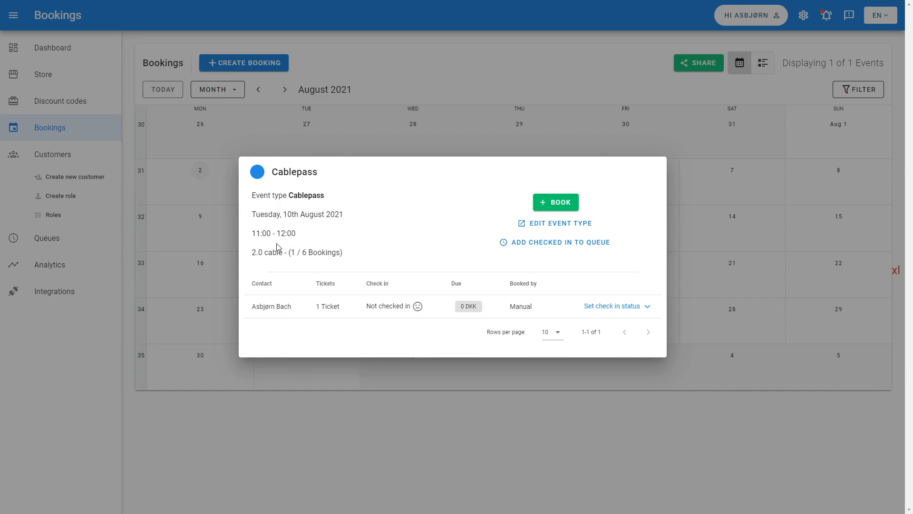
- Review the 11:00 - 12:00 time slot, the 2.0 cable resource and the booking capacity of the Cablepass event
drag(251, 253, 279, 270)
drag(290, 253, 308, 256)
click(291, 255)
drag(253, 235, 306, 241)
click(397, 339)
- Open the customer's Cablepass booking and review the contact details, booking date, event time, order total and payments
click(284, 313)
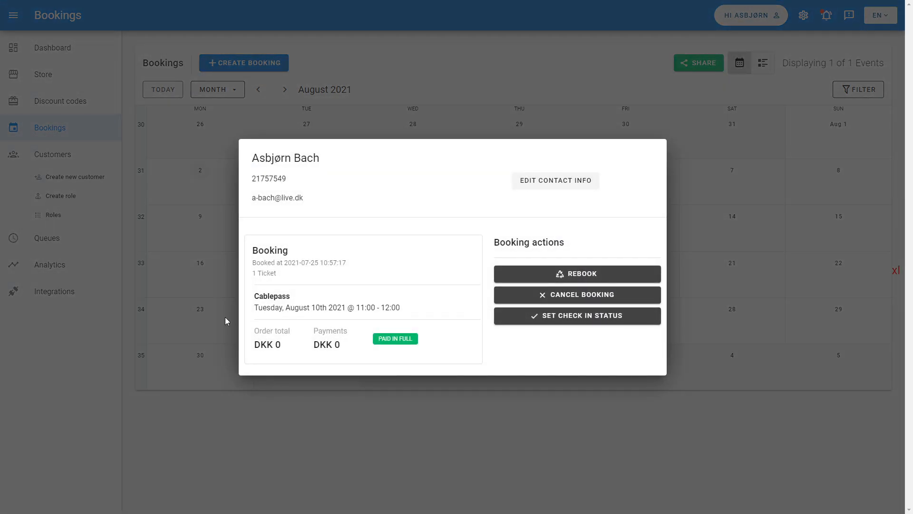
drag(254, 178, 299, 197)
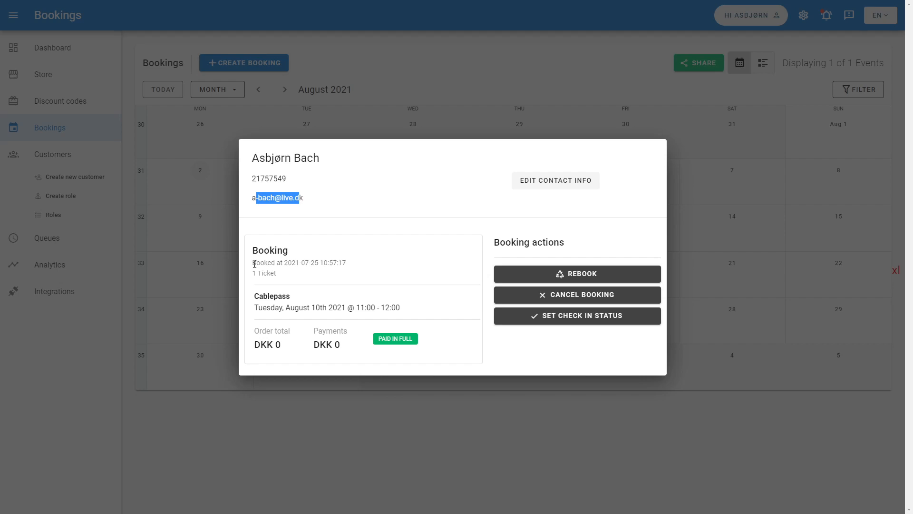
drag(255, 265, 351, 263)
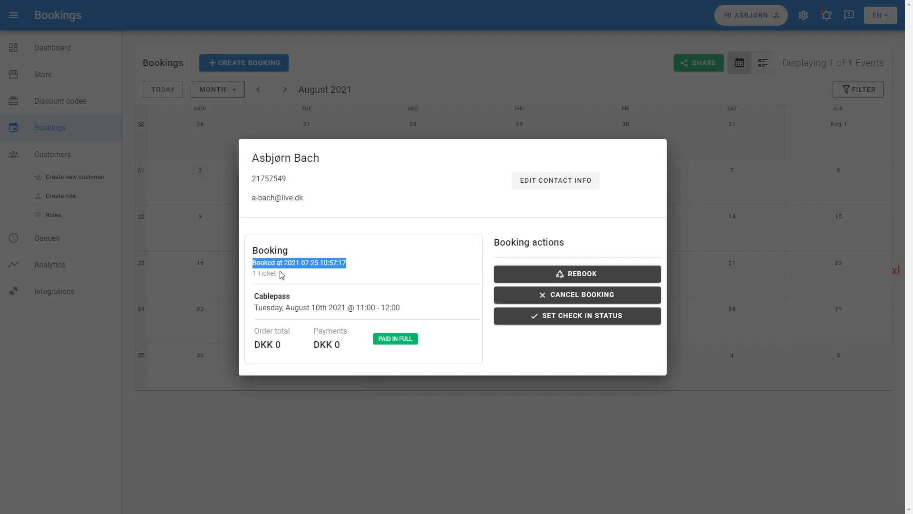
click(251, 301)
mouse_move(251, 301)
mouse_down()
mouse_move(414, 306)
mouse_move(270, 296)
mouse_move(260, 307)
mouse_up()
click(407, 311)
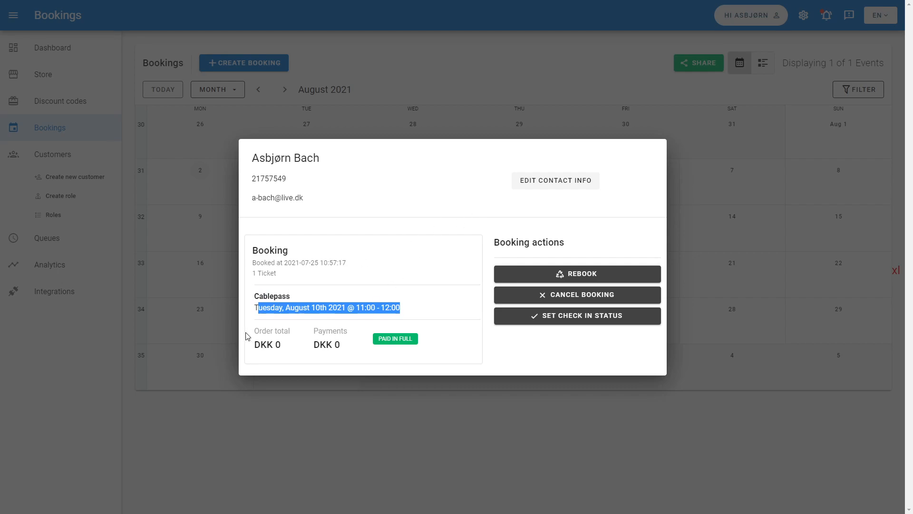
drag(256, 330, 342, 349)
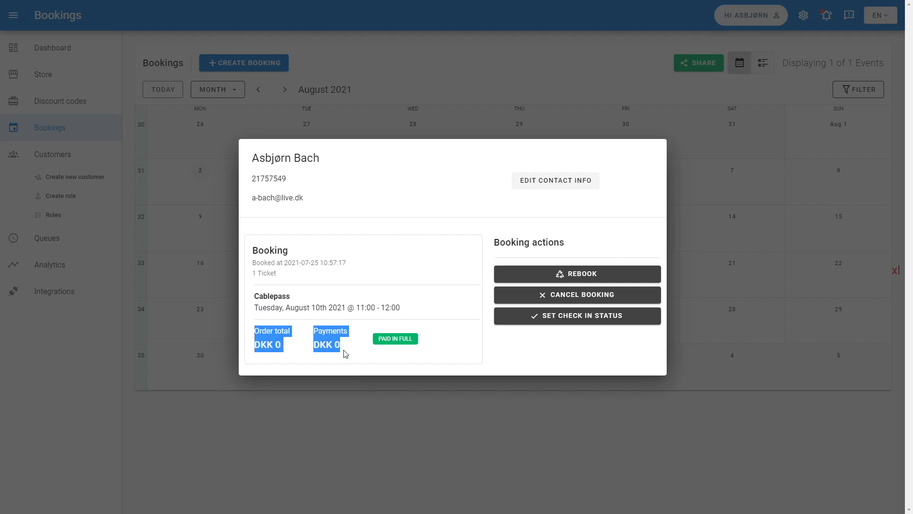
click(351, 355)
drag(349, 350, 255, 330)
click(299, 348)
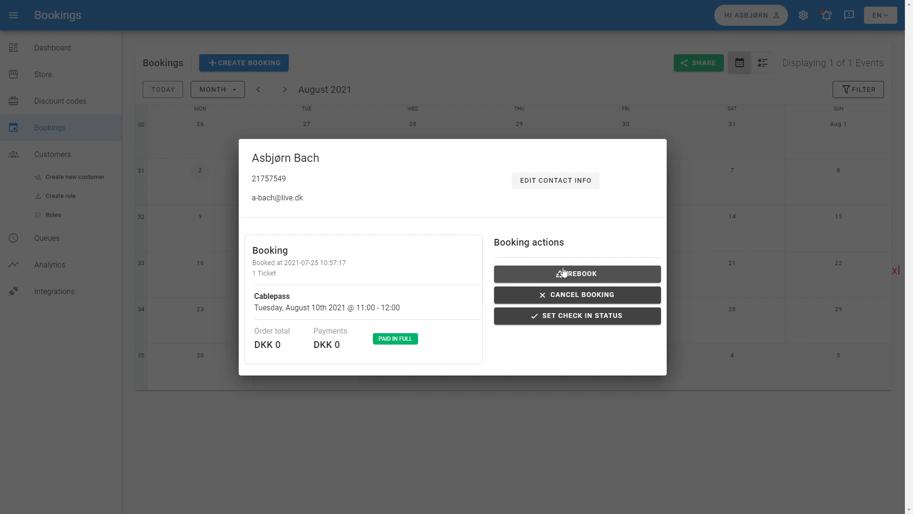
- Check the rebooking dates for August and September 2021, cancel the rebooking and return to the Cablepass event
click(600, 277)
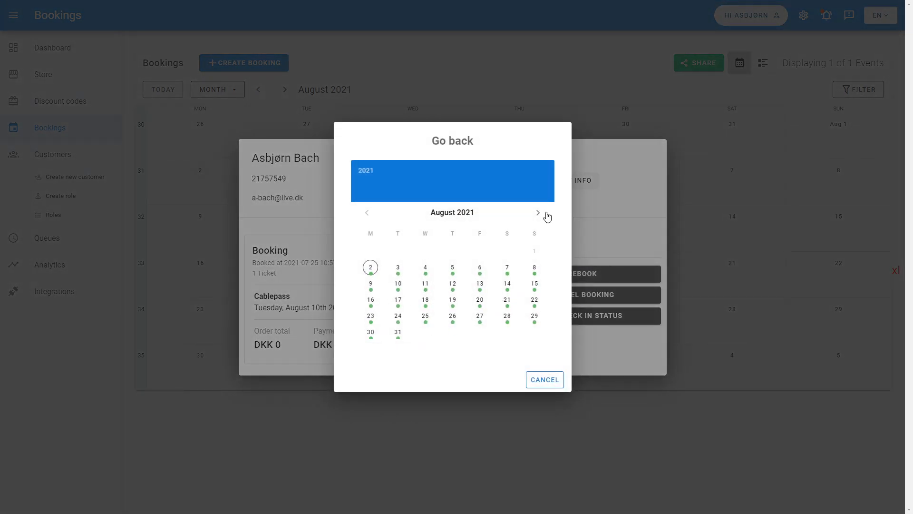
click(538, 213)
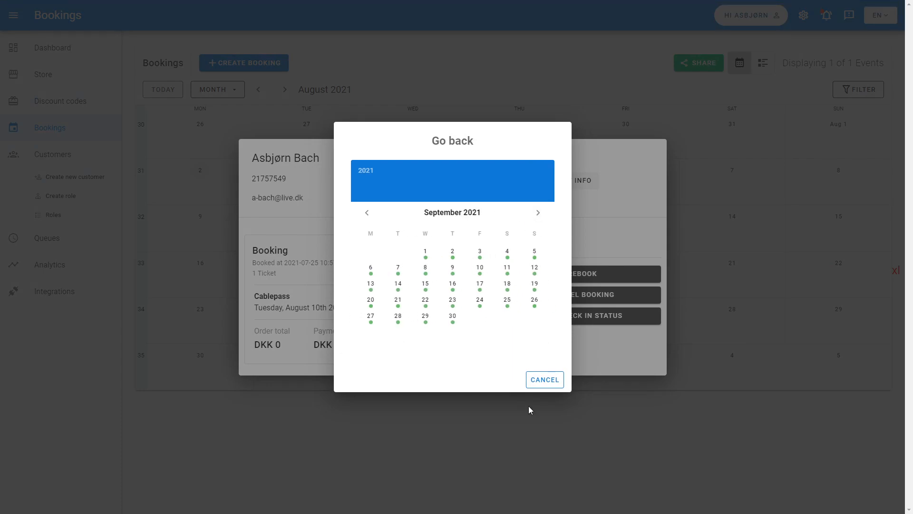
click(536, 380)
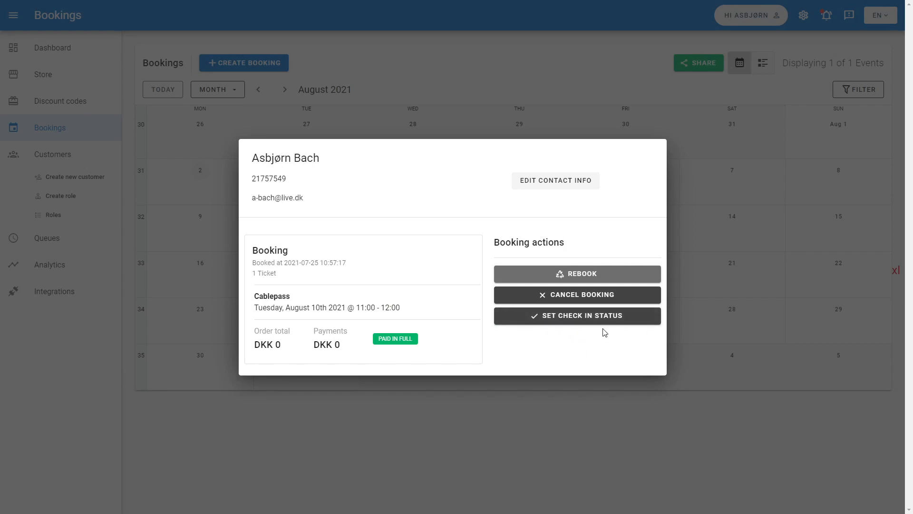
click(730, 321)
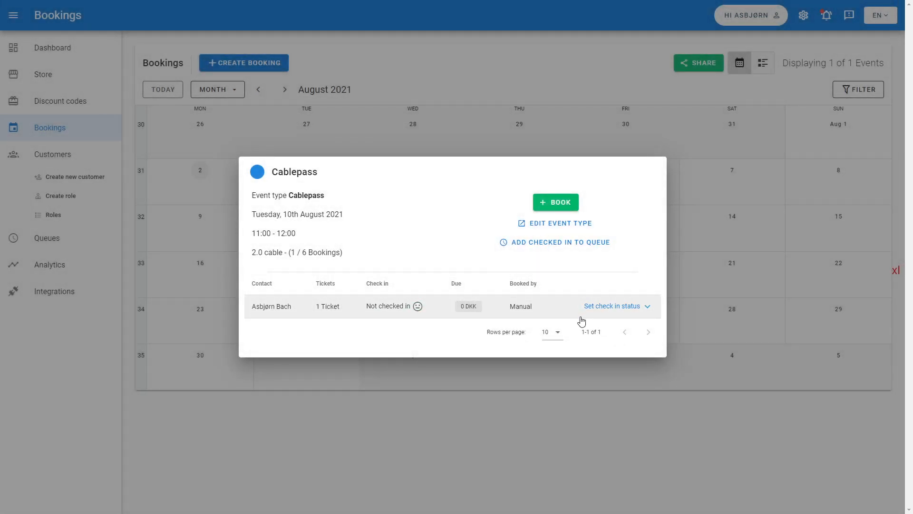
- Set the customer's Cablepass booking to checked in and return to the event details
click(629, 309)
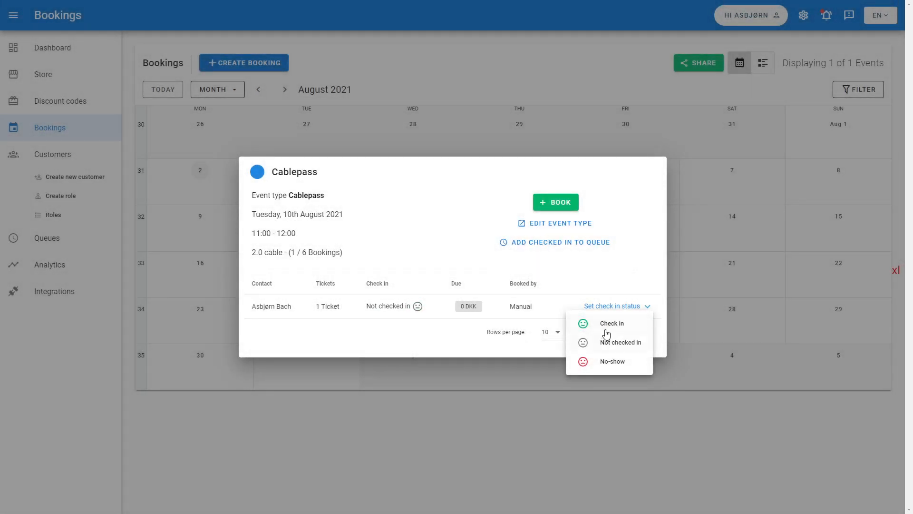
click(417, 339)
click(432, 312)
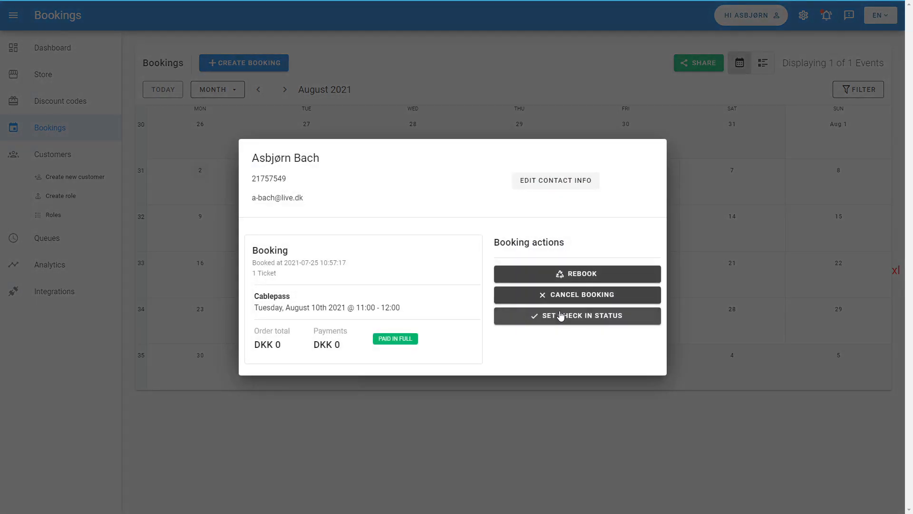
click(604, 321)
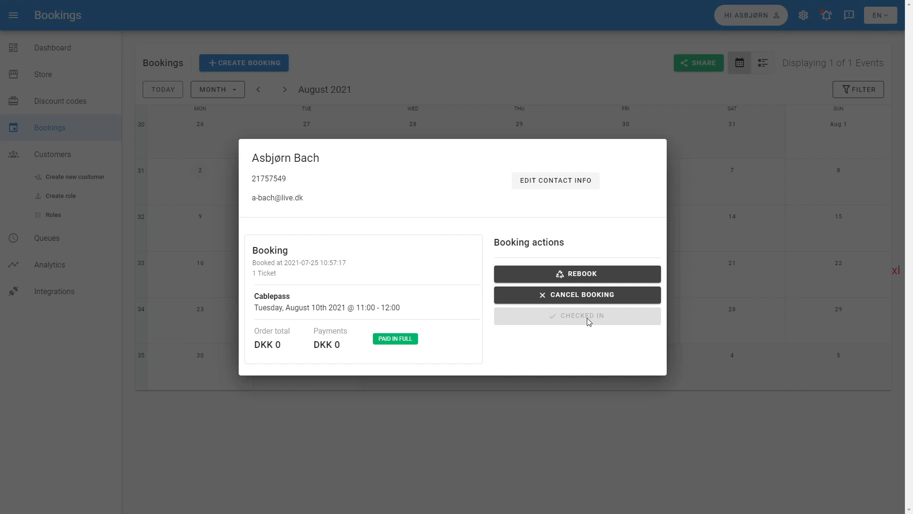
click(755, 285)
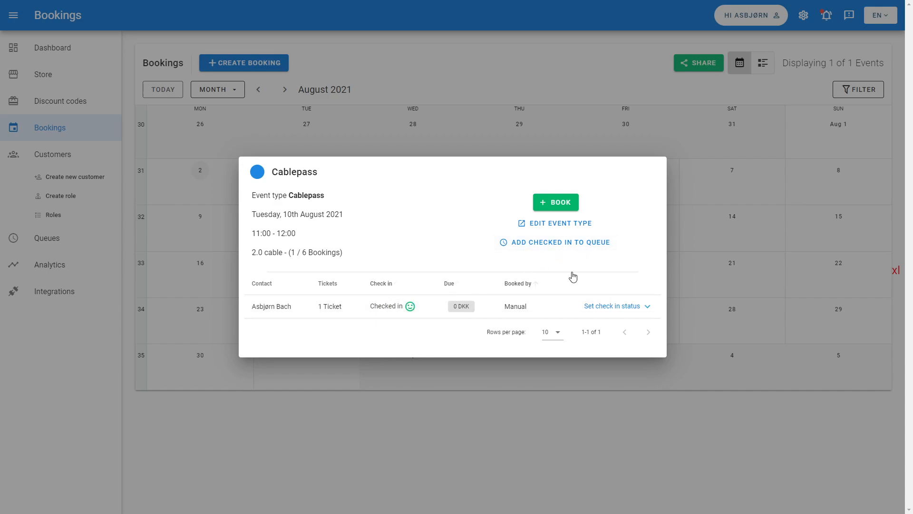
- Add the checked-in Cablepass customers to the 2.0 cable queue and close the event details
click(565, 245)
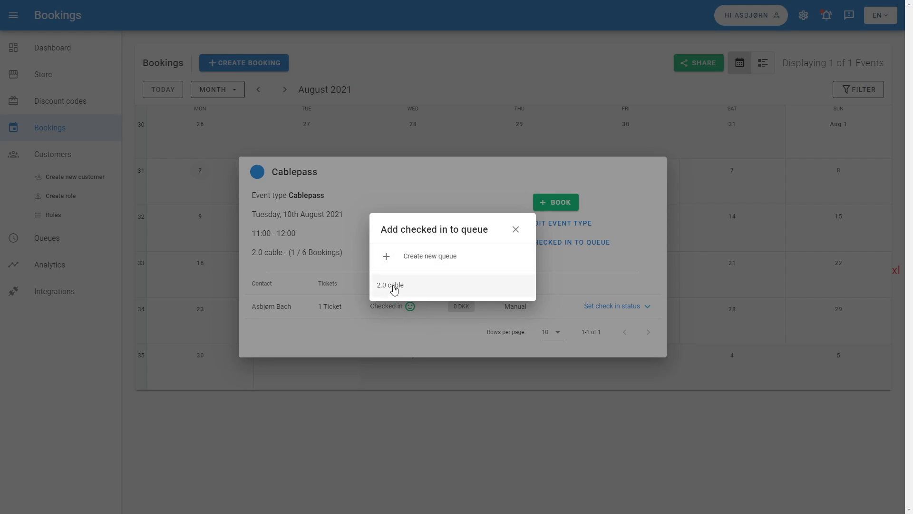
click(418, 292)
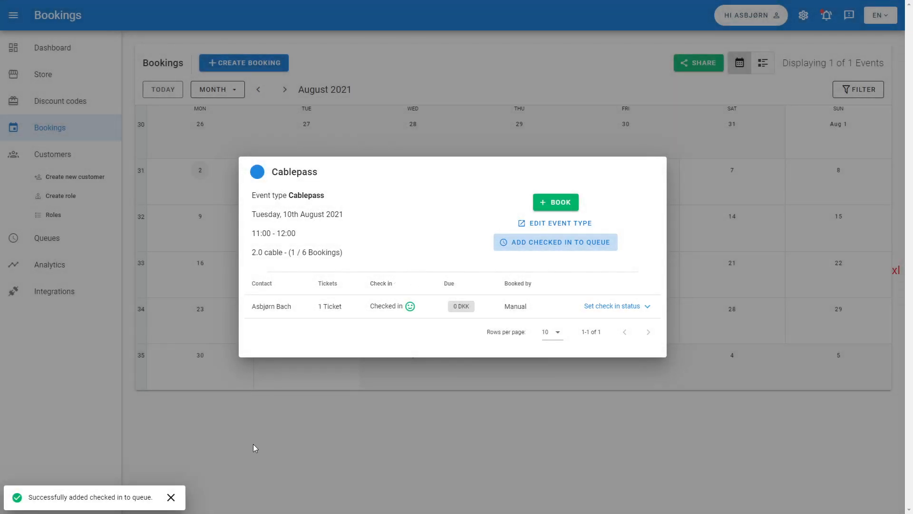
click(195, 426)
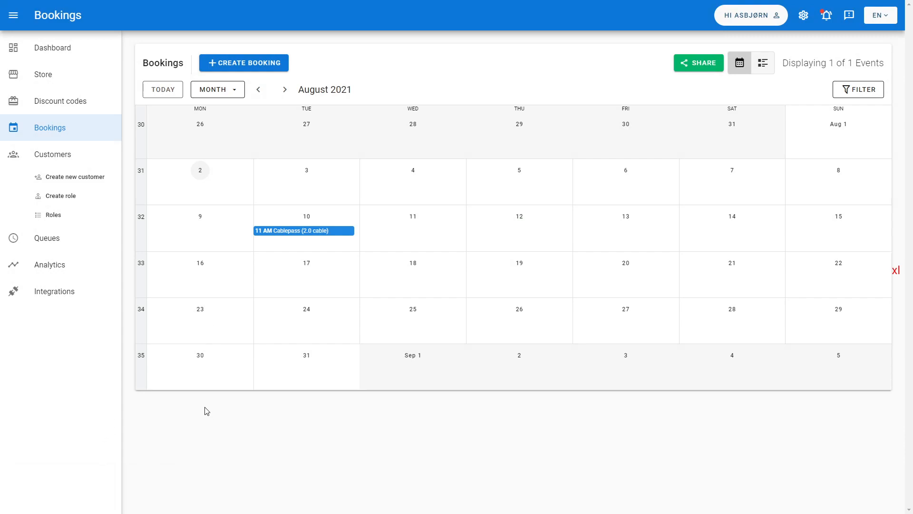
- Edit the 2.0 cable queue to make it public and save the update
mouse_move(62, 247)
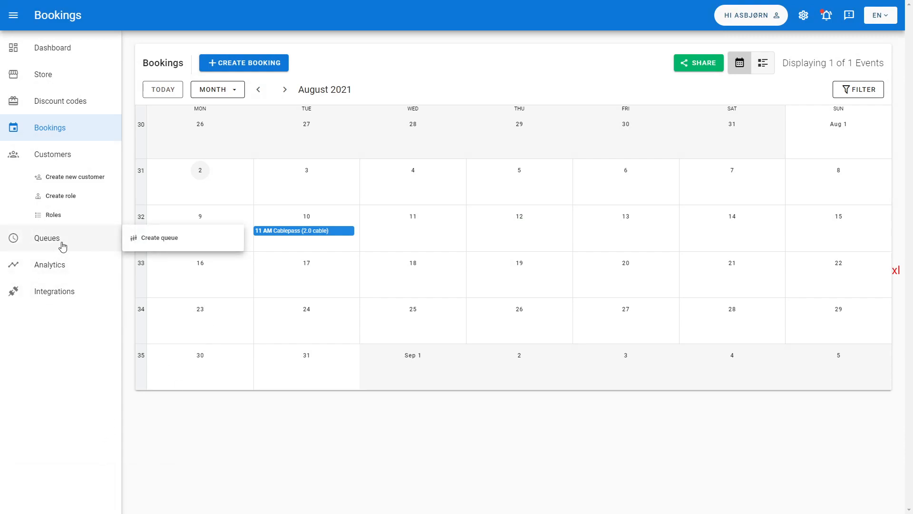
mouse_move(104, 232)
click(55, 242)
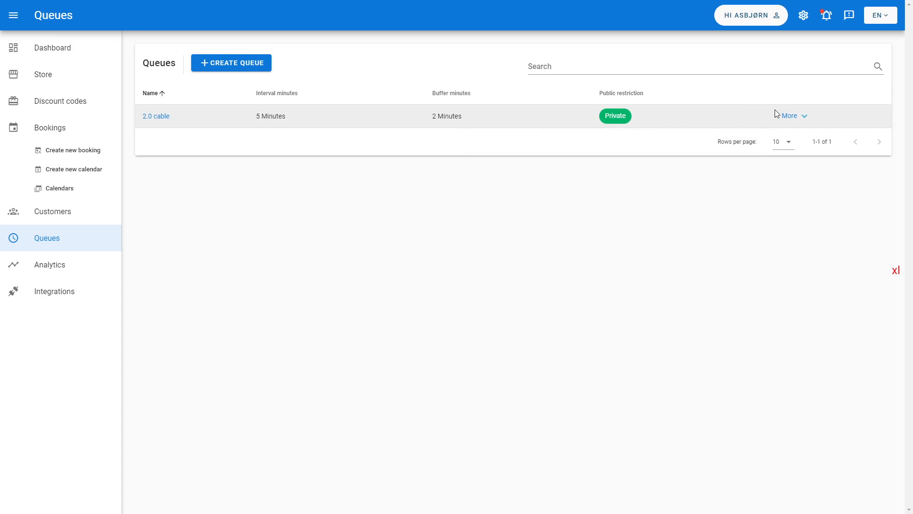
click(793, 116)
click(776, 134)
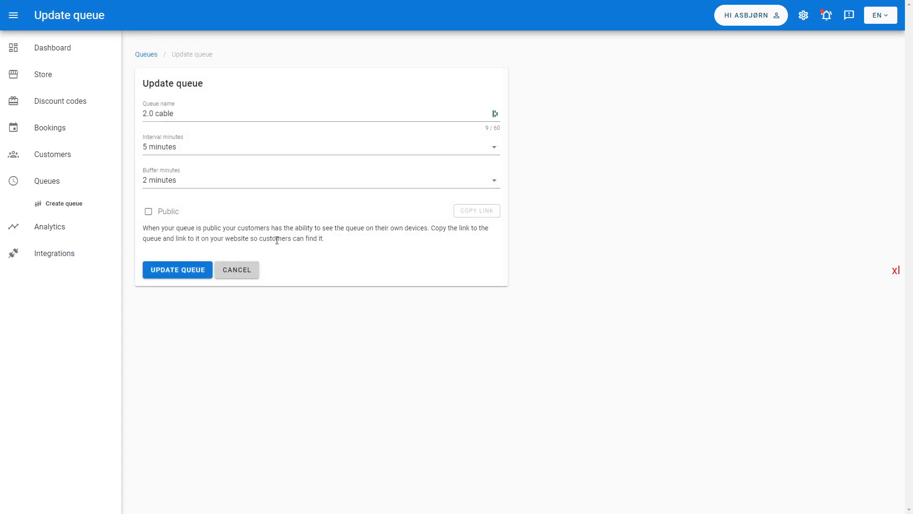
click(147, 212)
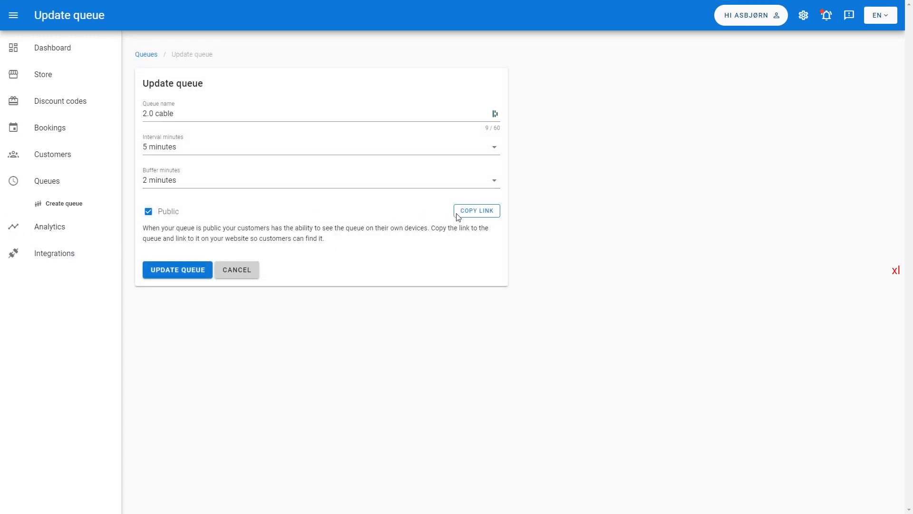
click(163, 270)
- Open the 2.0 cable queue and show its stopwatch interval and buffer settings
mouse_move(613, 117)
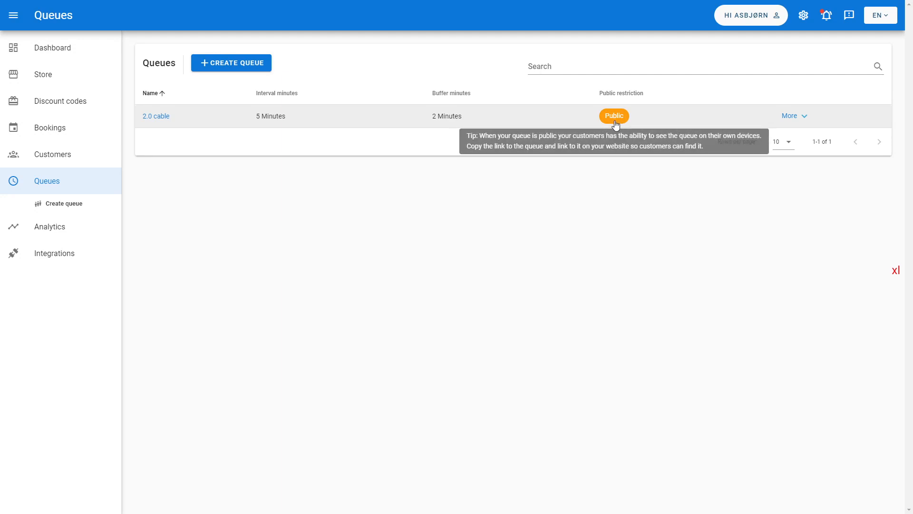
click(152, 118)
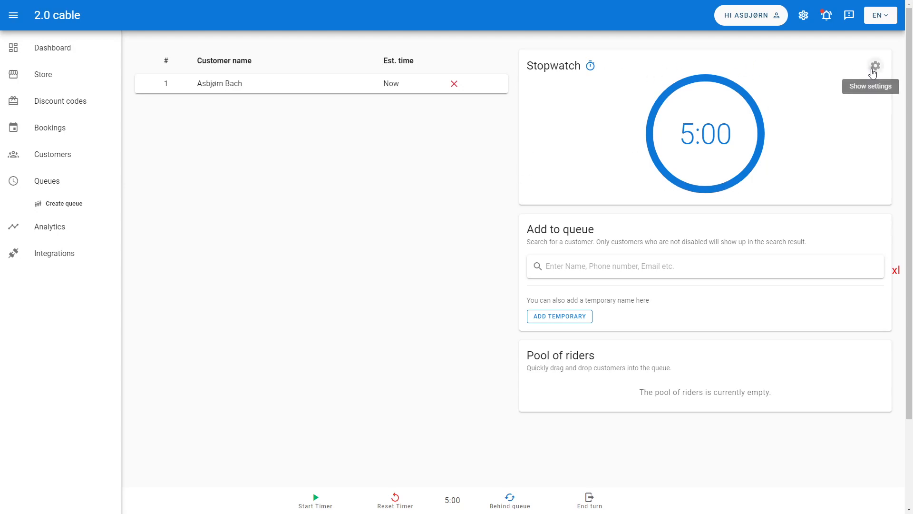
click(875, 68)
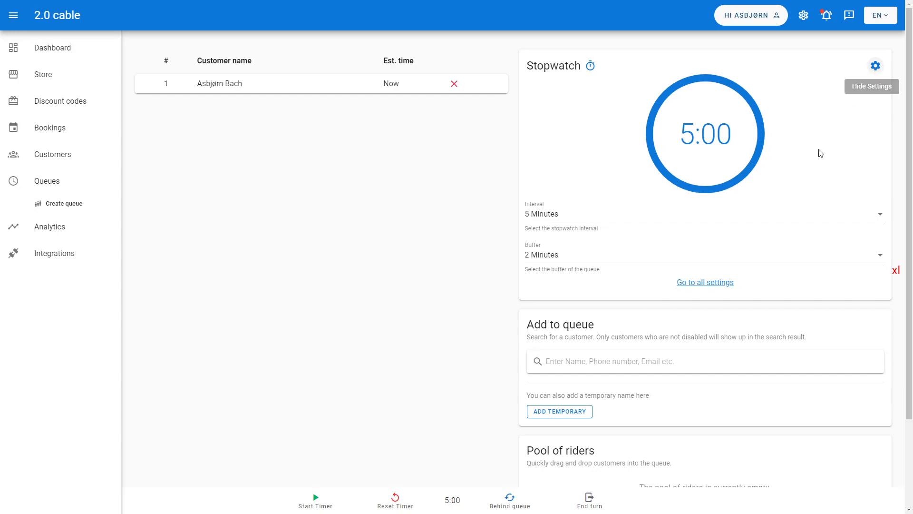
- Search for a customer with "Jo" and add the matching customer to the 2.0 cable queue
drag(525, 328, 588, 325)
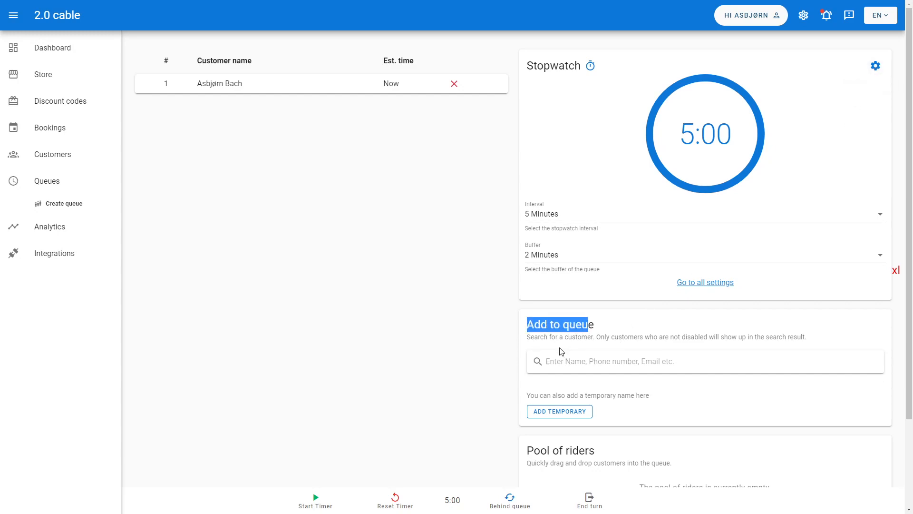
click(537, 353)
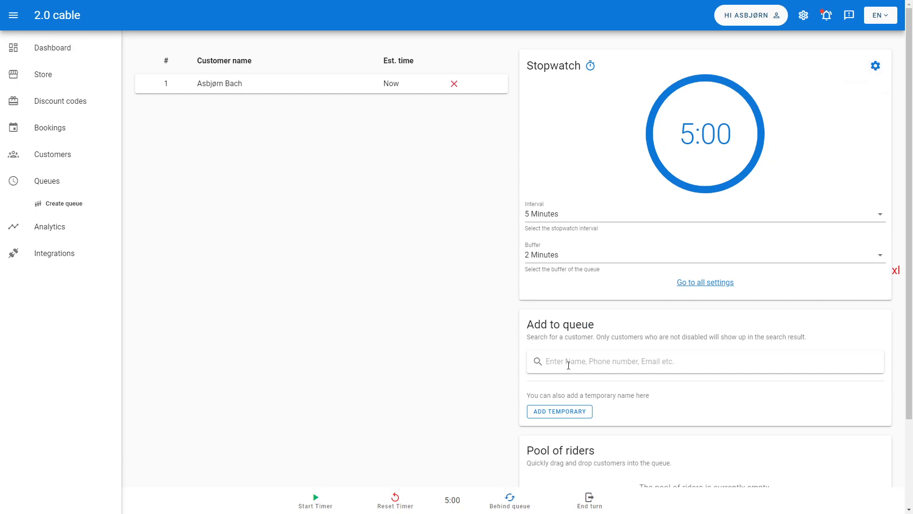
text(Jo)
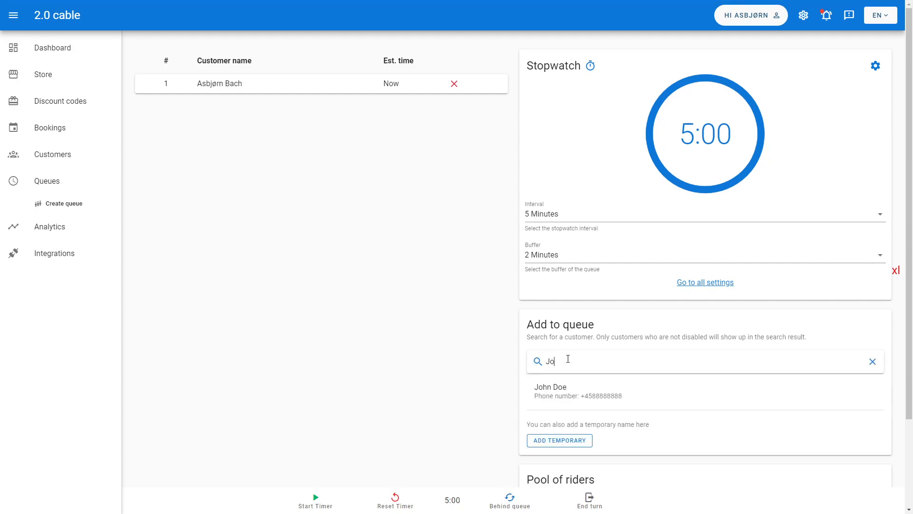
click(558, 399)
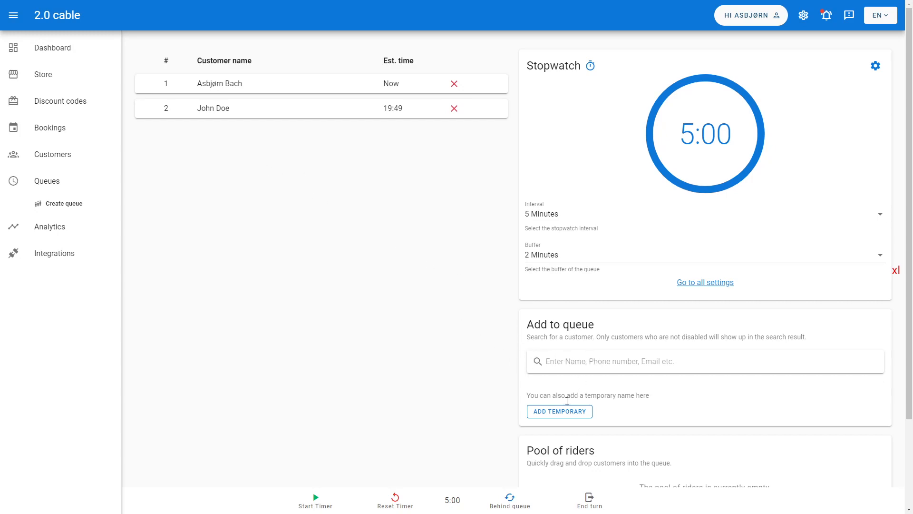
- Add a temporary rider to the queue, using a placeholder nickname that ends in 2
click(566, 411)
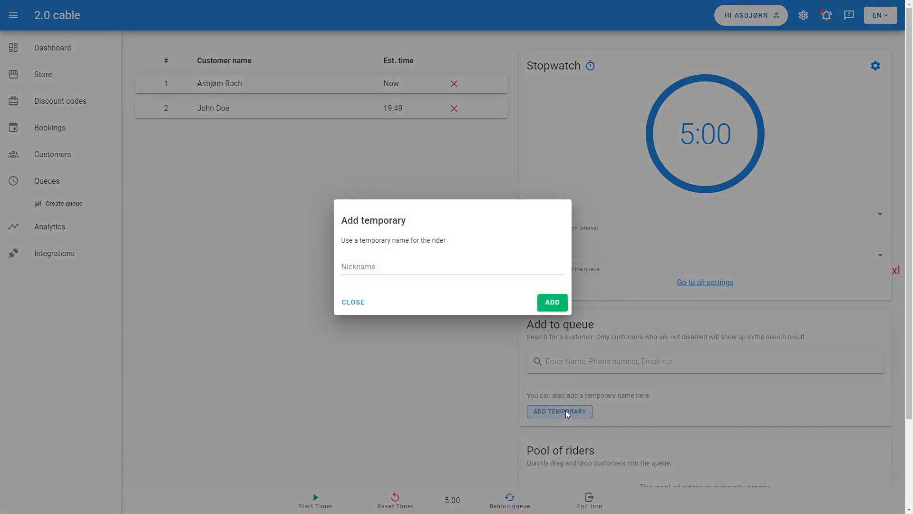
click(377, 268)
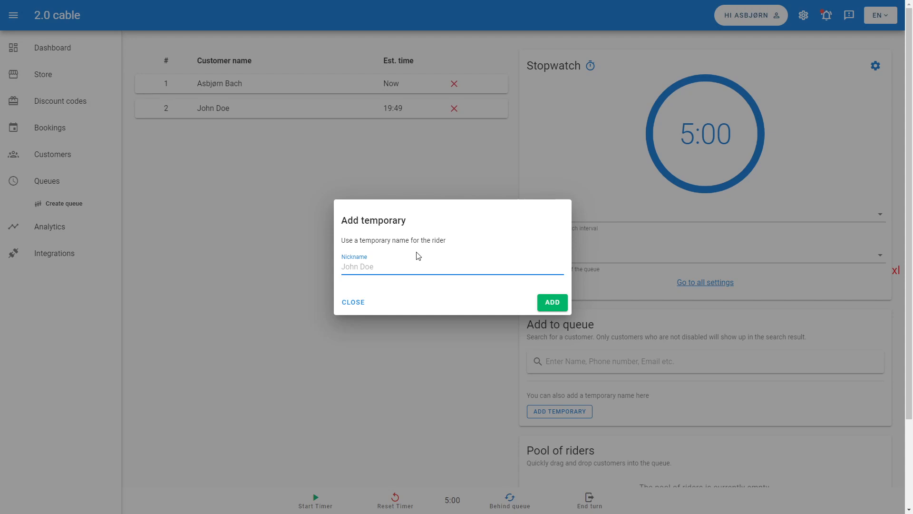
text(John Doe 2)
key(Return)
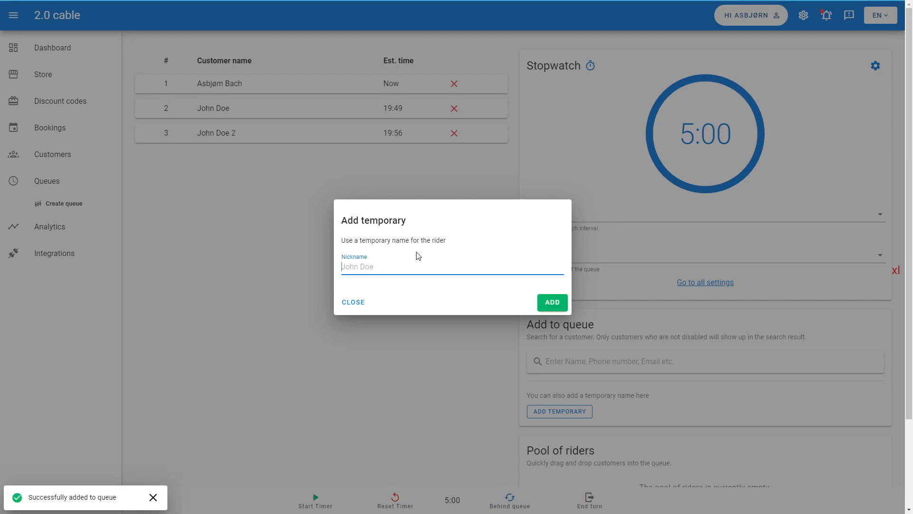
- Add another temporary rider with a placeholder nickname ending in 3, and close the temporary rider dialog
text(J)
key(BackSpace)
text(ohn Doe )
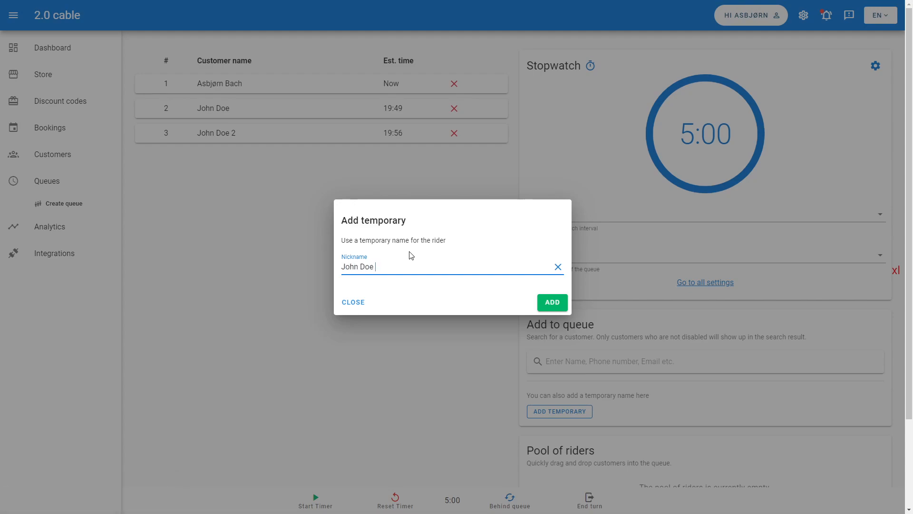
text(3)
key(Return)
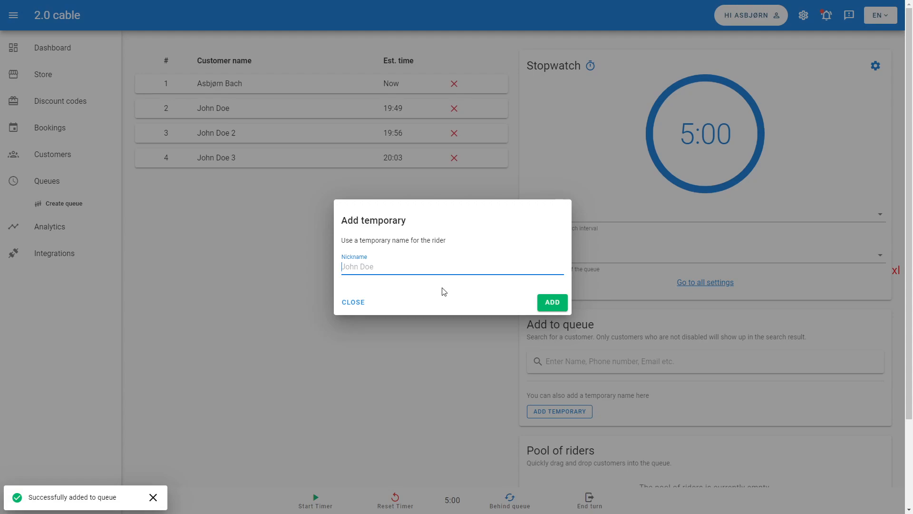
click(347, 304)
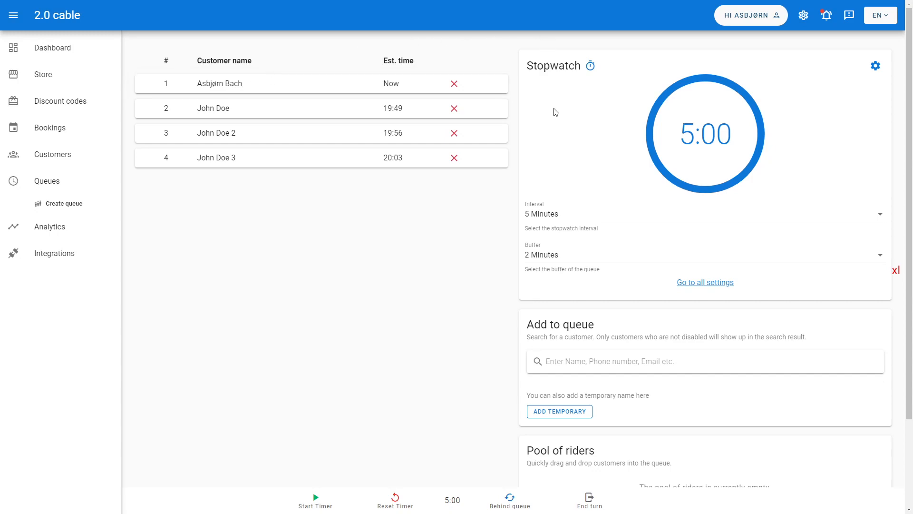
- Start the 2.0 cable queue's stopwatch for the first rider's turn
click(331, 507)
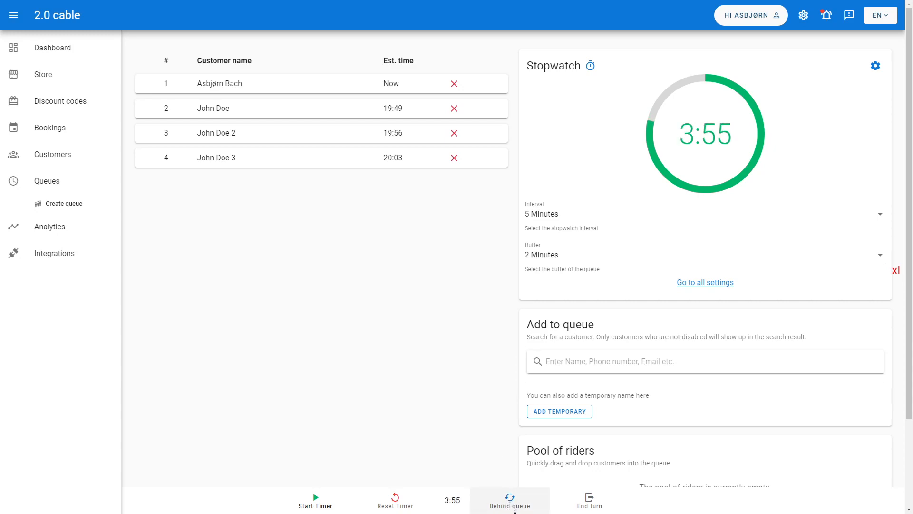
- Send the current rider to the back of the 2.0 cable queue
click(504, 506)
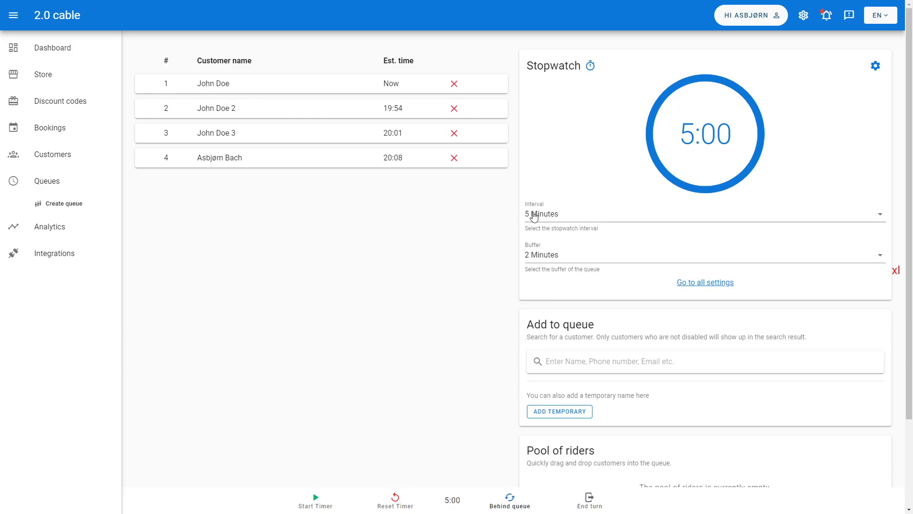
- Set the queue's stopwatch interval to 10 minutes
click(547, 219)
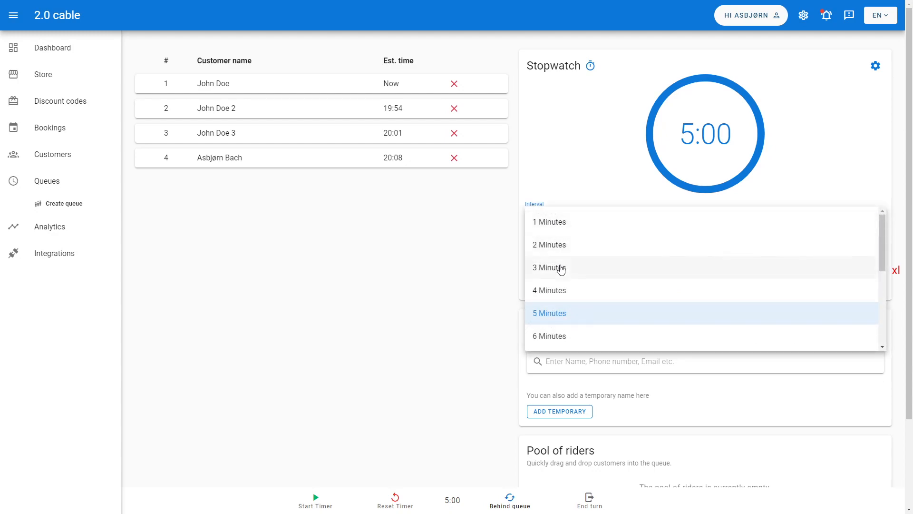
scroll(563, 308, down, 6)
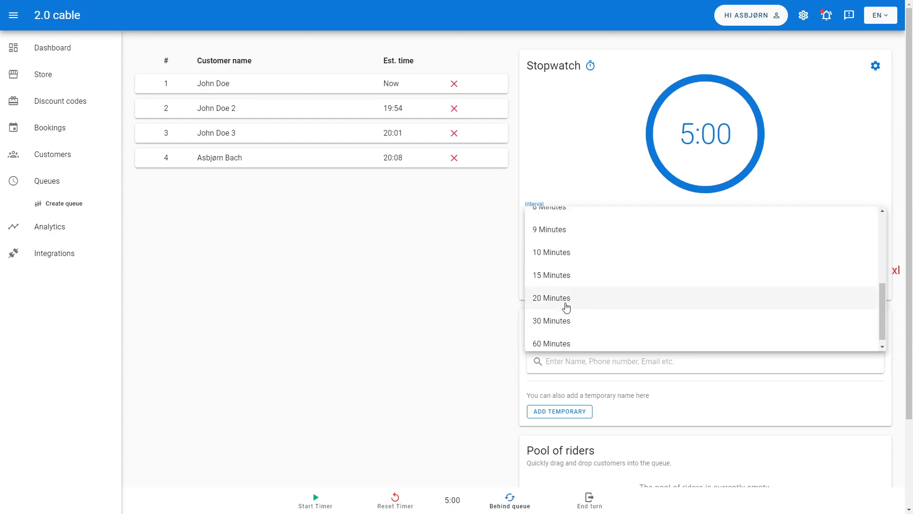
scroll(501, 278, up, 2)
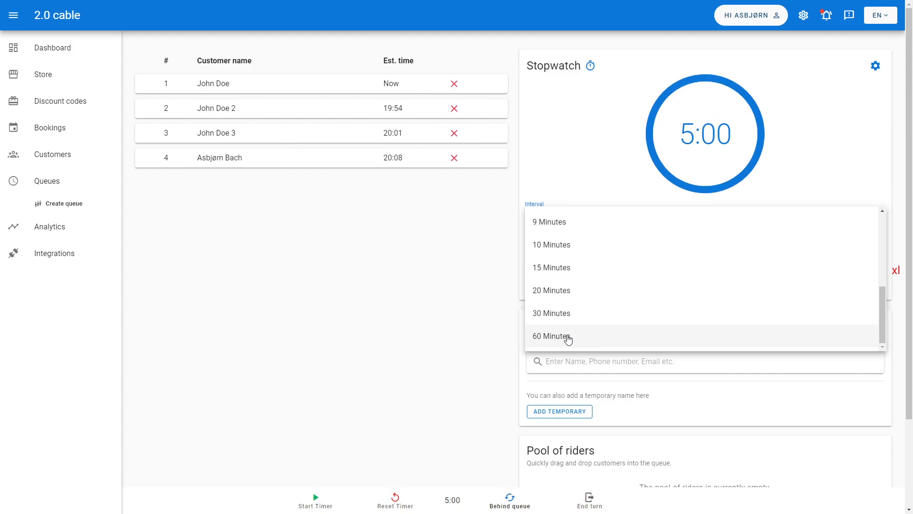
scroll(571, 335, up, 3)
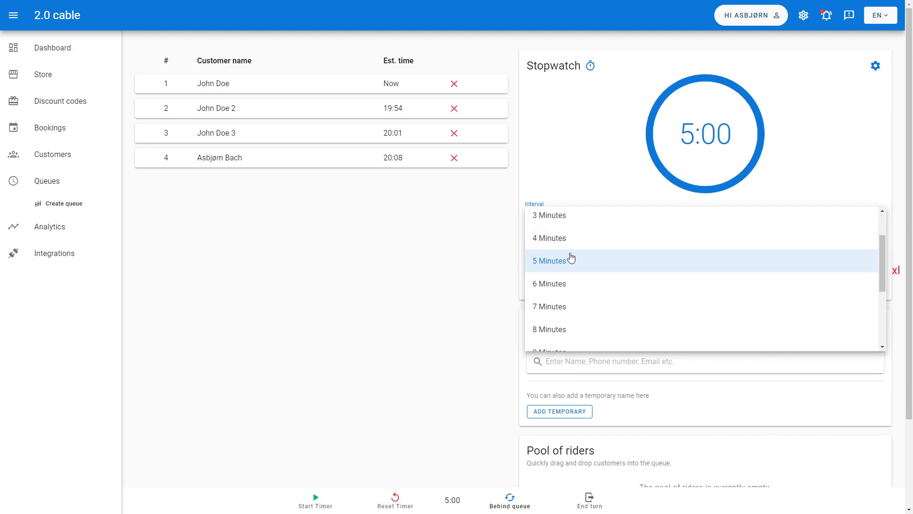
scroll(546, 268, down, 3)
click(559, 309)
- Set the queue's stopwatch interval to 15 minutes and choose a buffer of 2 minutes
click(571, 214)
scroll(577, 328, down, 2)
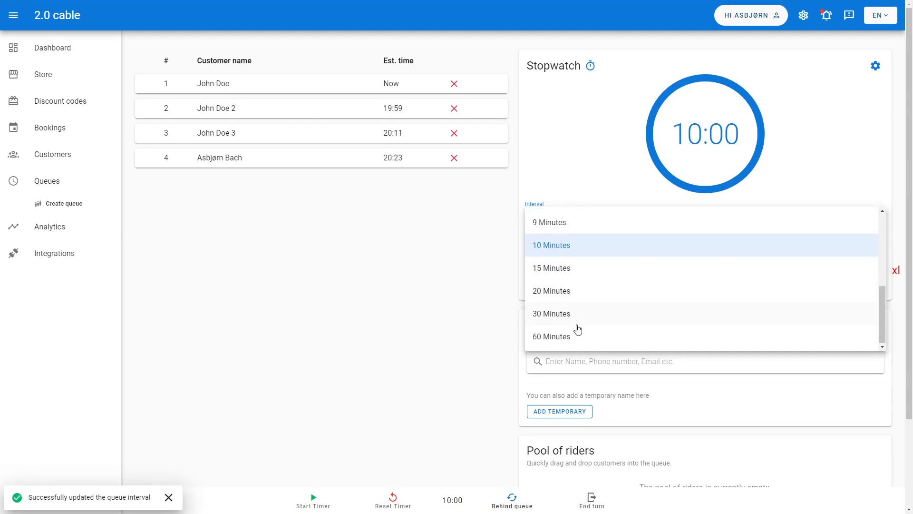
click(555, 269)
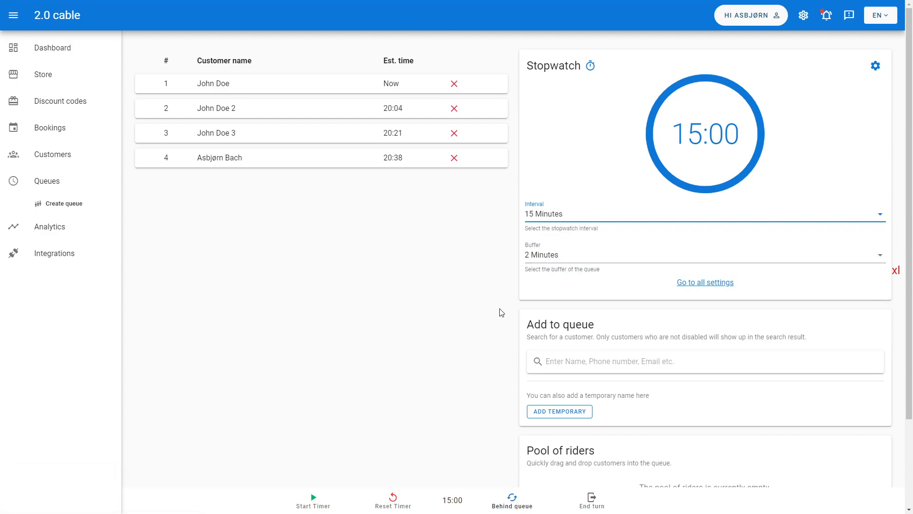
click(529, 256)
scroll(560, 332, down, 4)
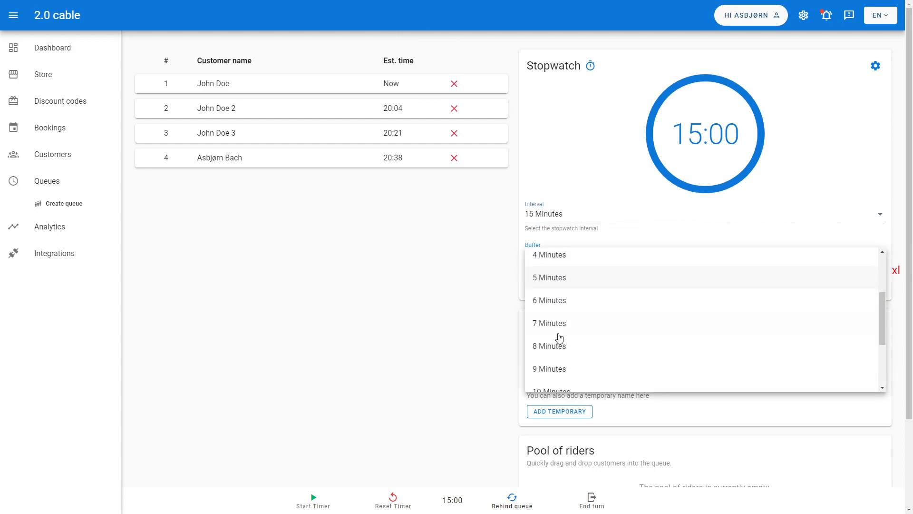
scroll(559, 333, up, 4)
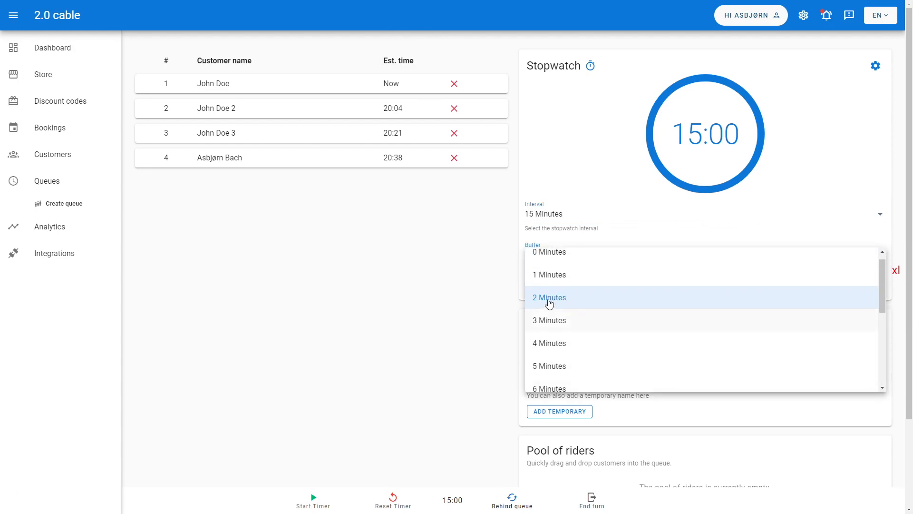
click(550, 298)
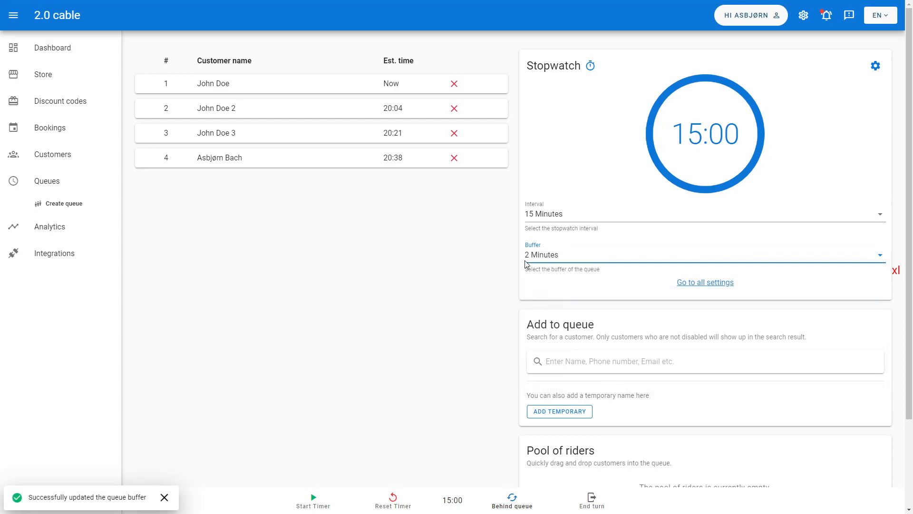
- Examine the Pool of riders section of the 2.0 cable queue and its description
scroll(516, 346, down, 2)
scroll(515, 347, up, 2)
scroll(514, 354, down, 2)
scroll(542, 375, up, 2)
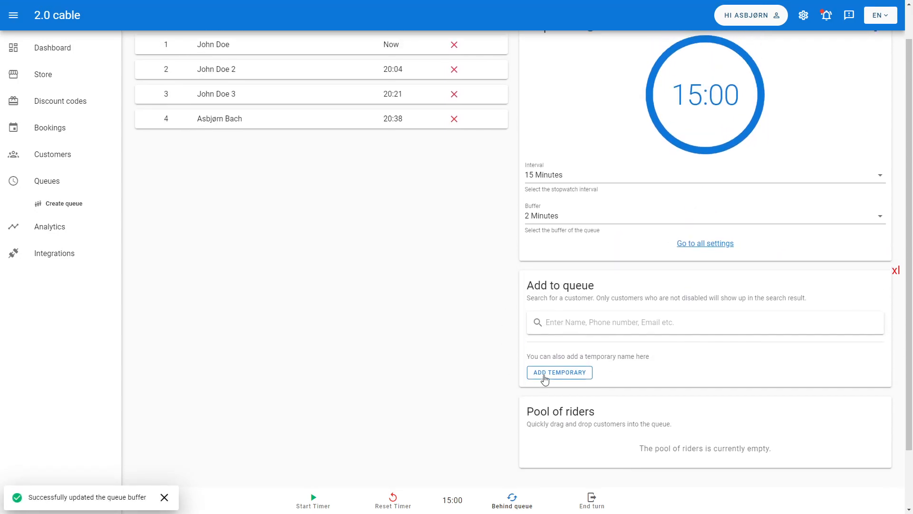
drag(534, 417, 593, 418)
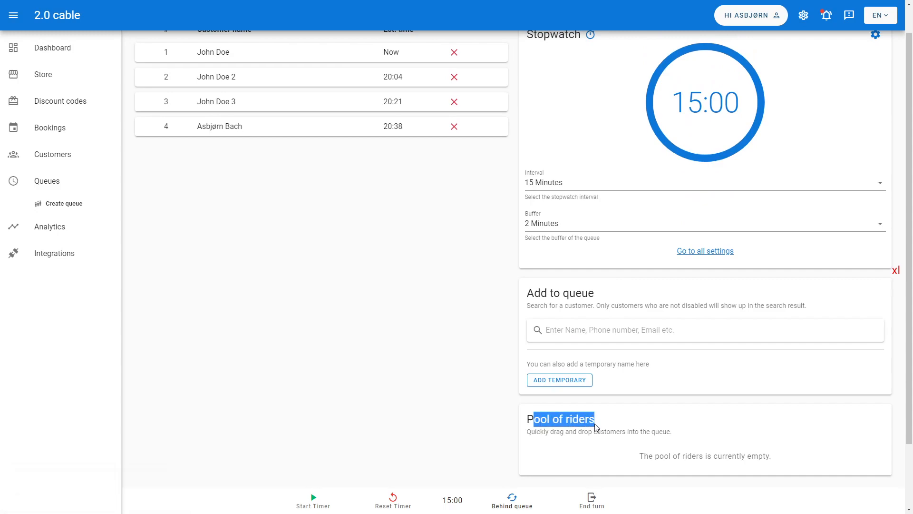
click(556, 443)
drag(541, 431, 659, 431)
scroll(354, 258, up, 1)
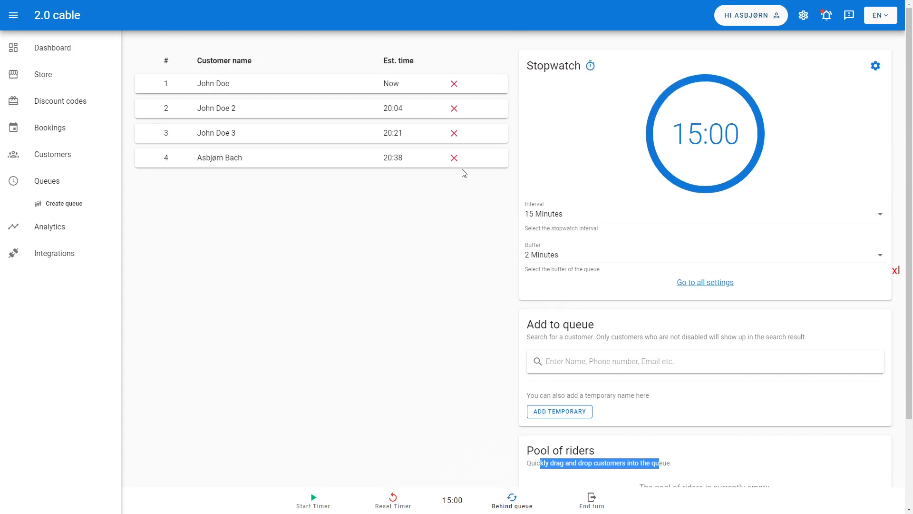
- Remove the fourth rider from the 2.0 cable queue and check the Pool of riders section
click(455, 157)
mouse_move(44, 157)
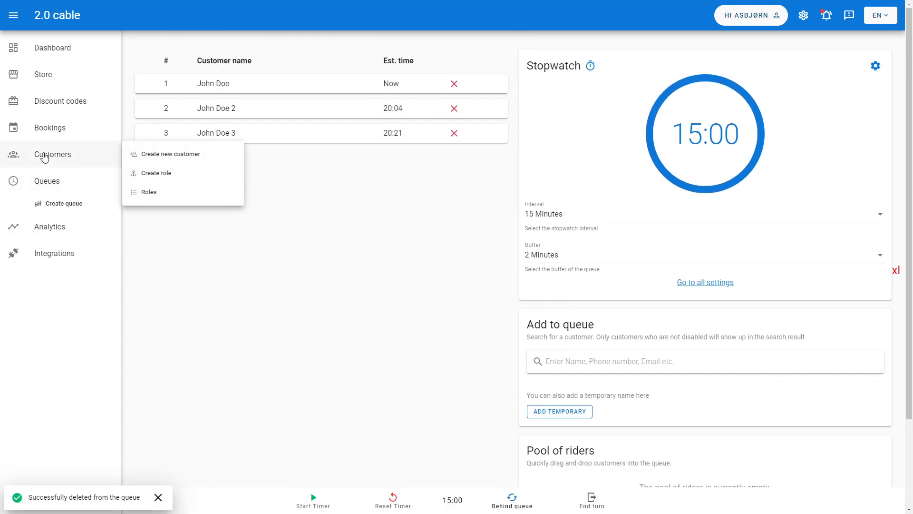
scroll(438, 328, down, 3)
drag(540, 342, 606, 351)
scroll(557, 402, up, 2)
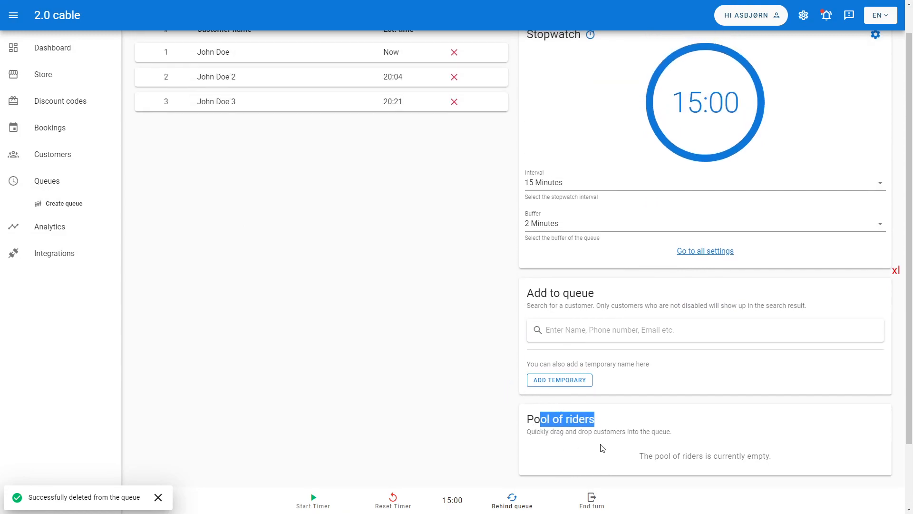
click(346, 293)
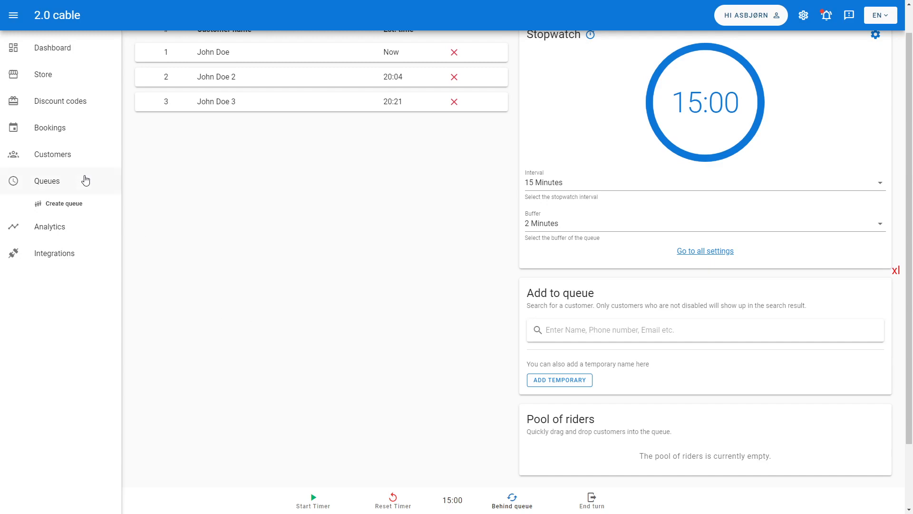
drag(526, 418, 616, 429)
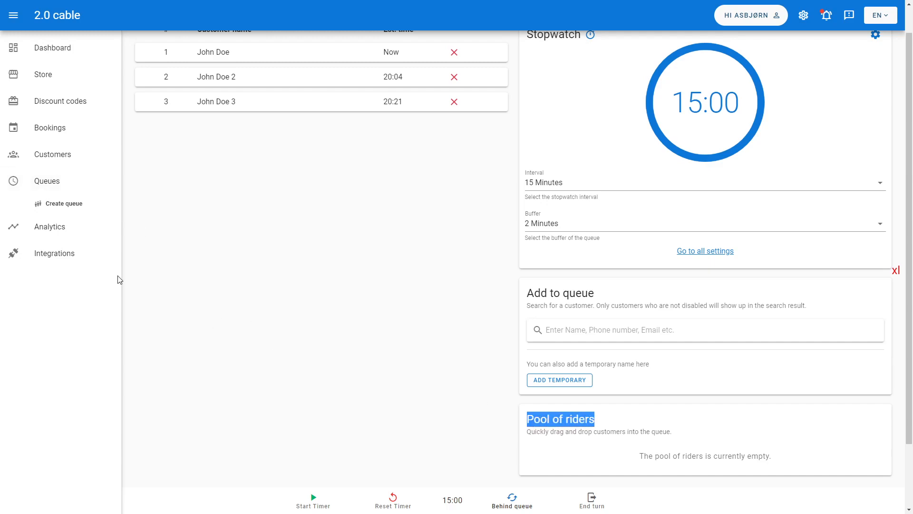
- Add the first listed customer to the pool of riders and check the customer list filtered by that pool
click(39, 156)
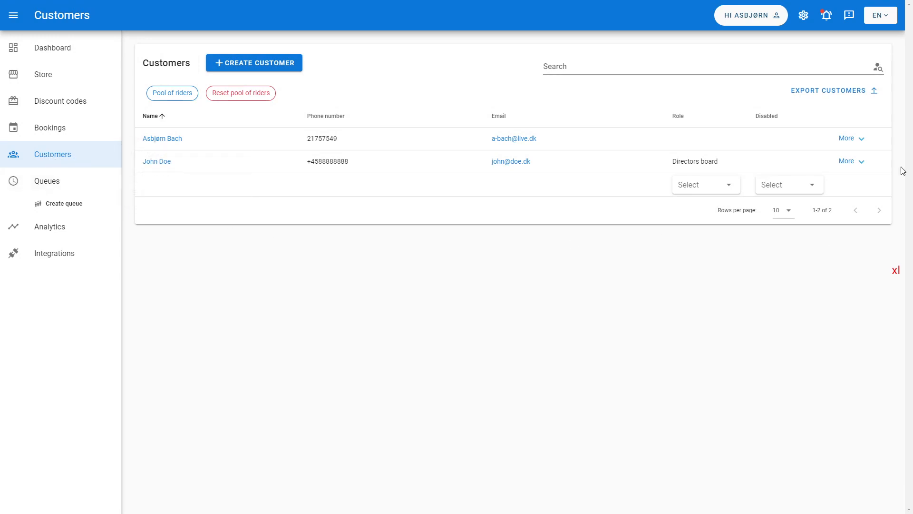
click(848, 139)
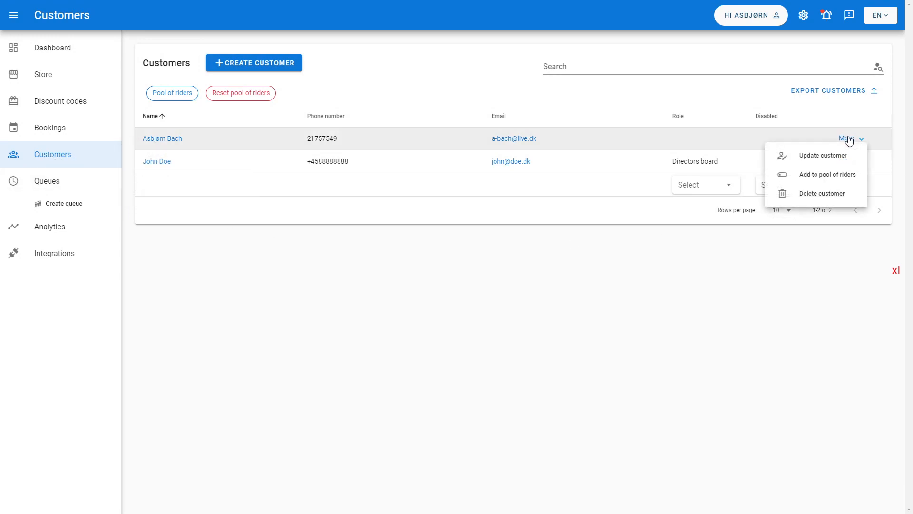
click(840, 178)
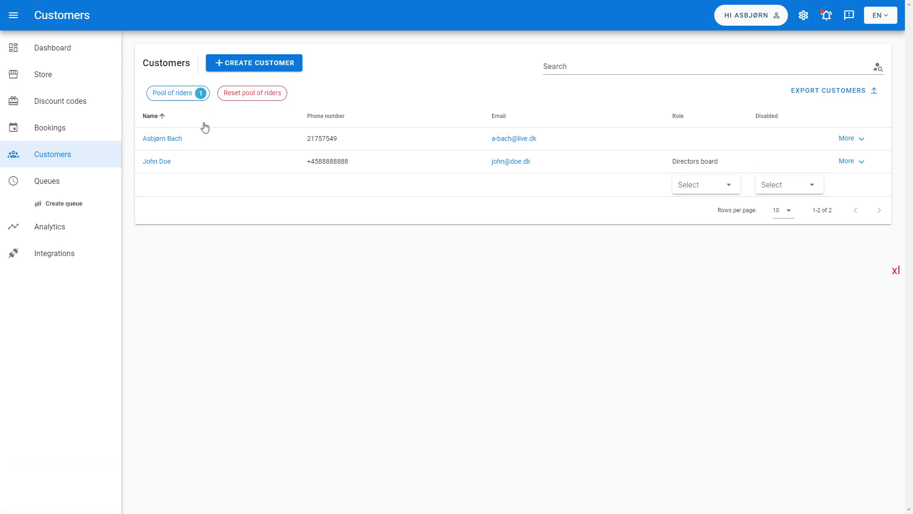
click(179, 93)
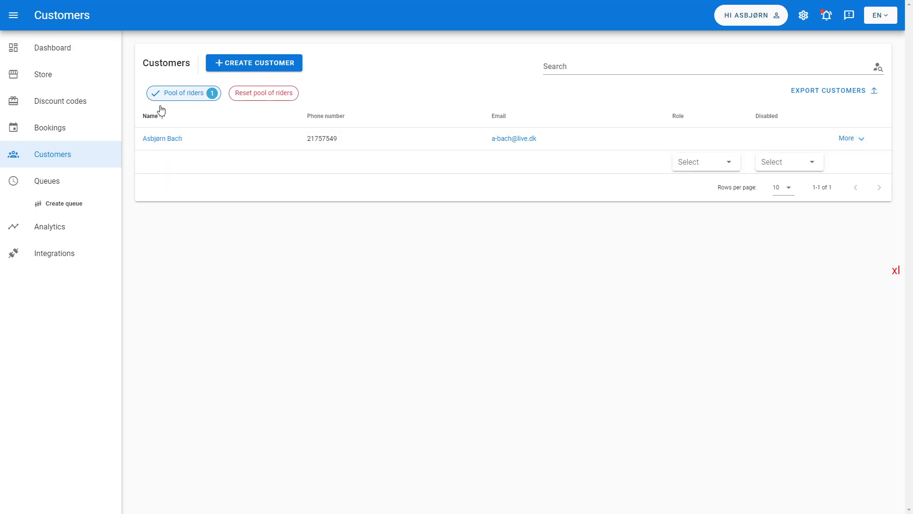
click(178, 93)
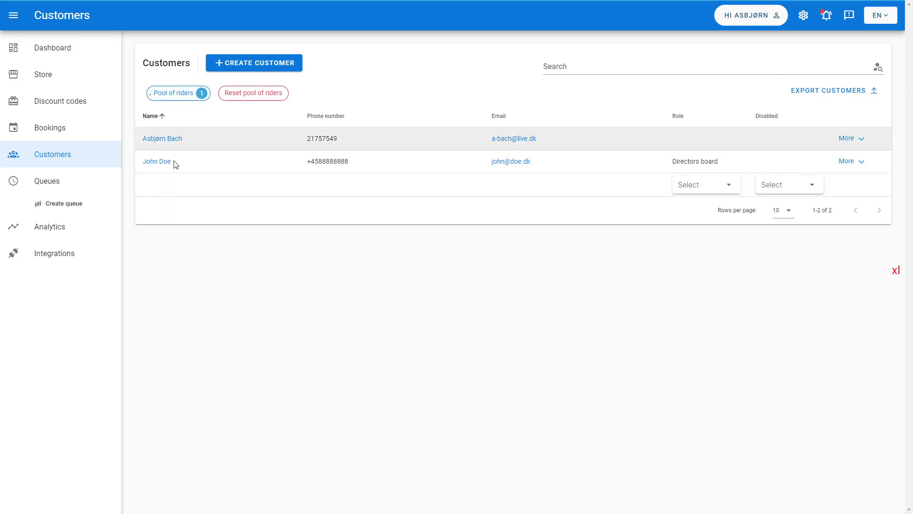
- Reopen the 2.0 cable queue and move the rider from the Pool of riders to the end of the queue
click(48, 183)
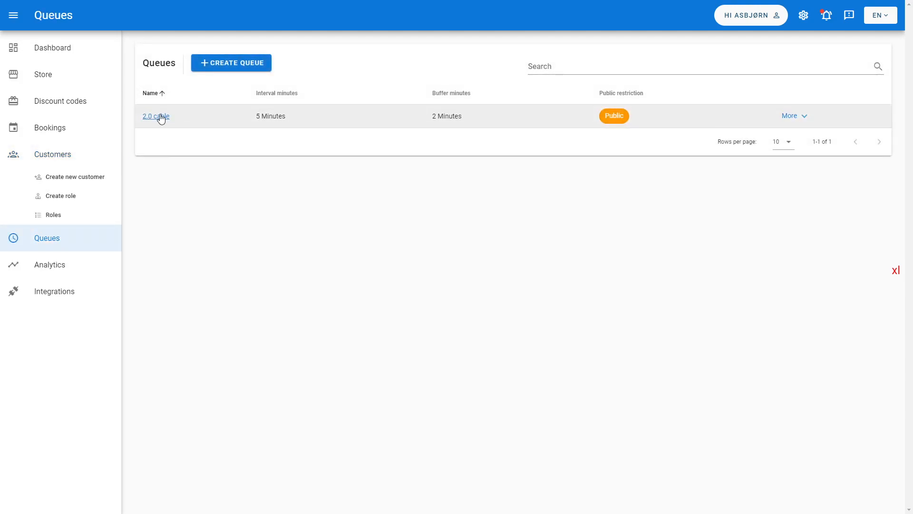
click(162, 117)
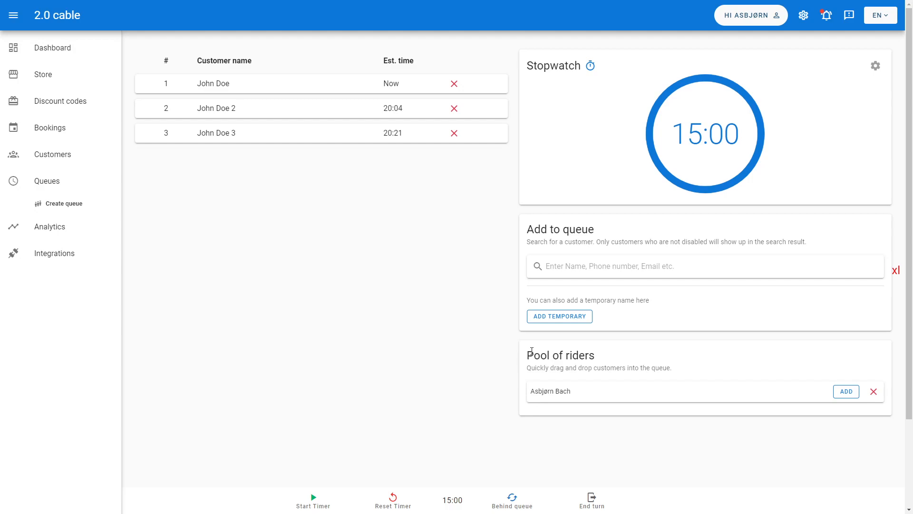
drag(557, 369, 670, 368)
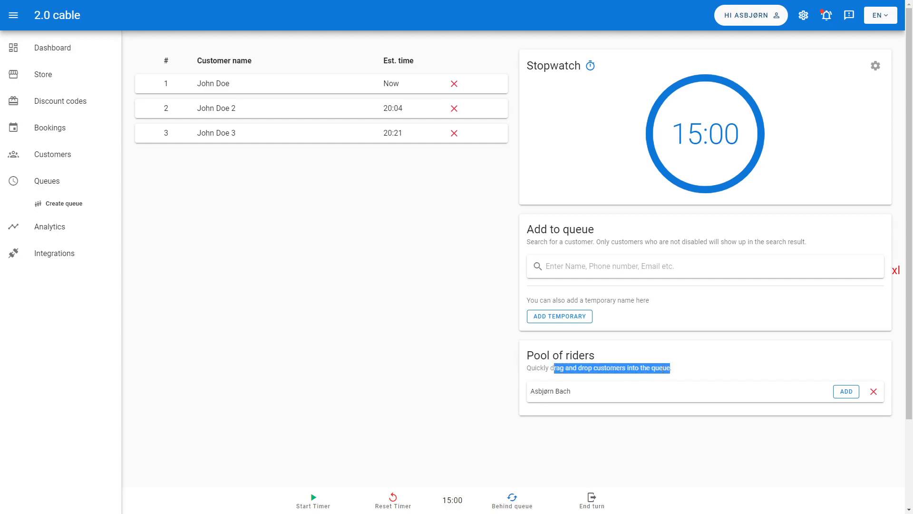
click(573, 437)
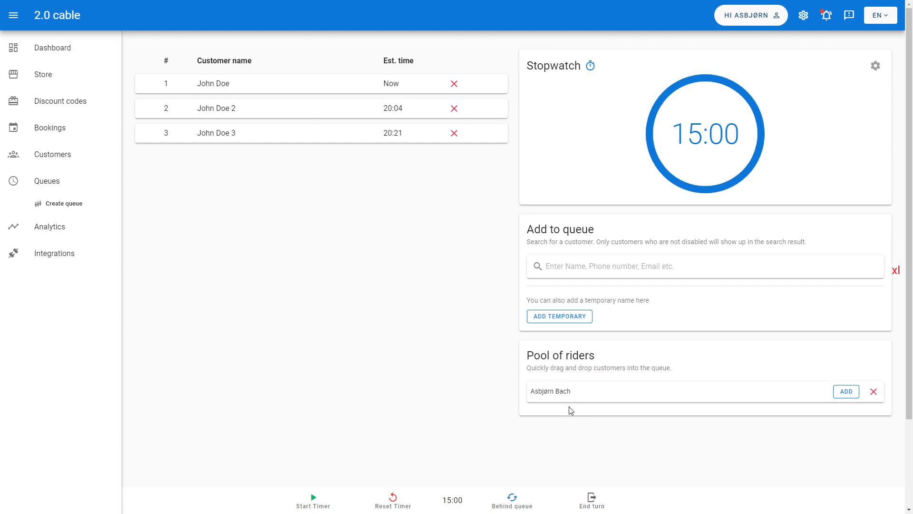
drag(558, 408, 321, 251)
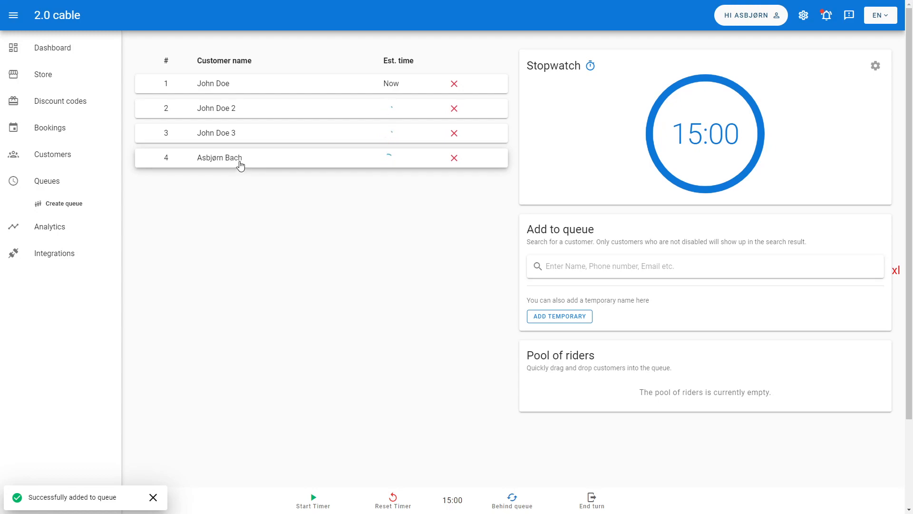
- Remove the fourth rider from the queue and add the same rider again from the Pool of riders
click(455, 157)
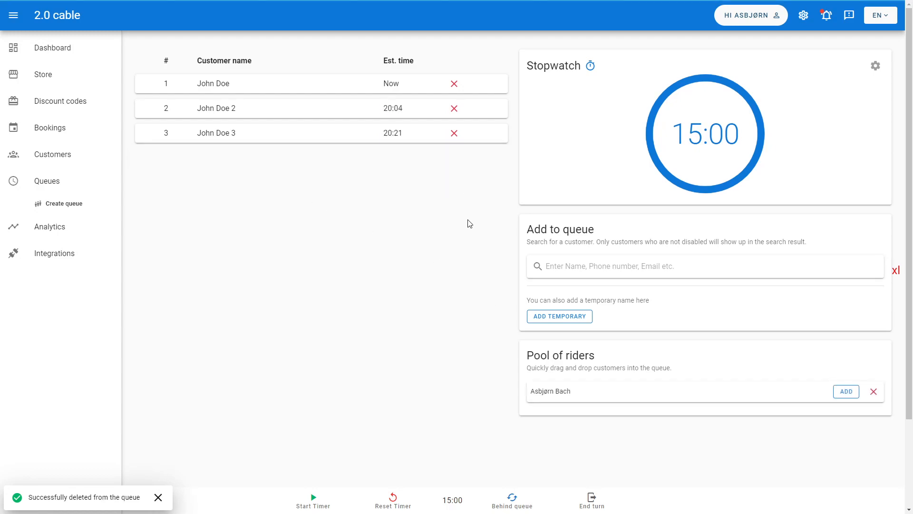
click(846, 393)
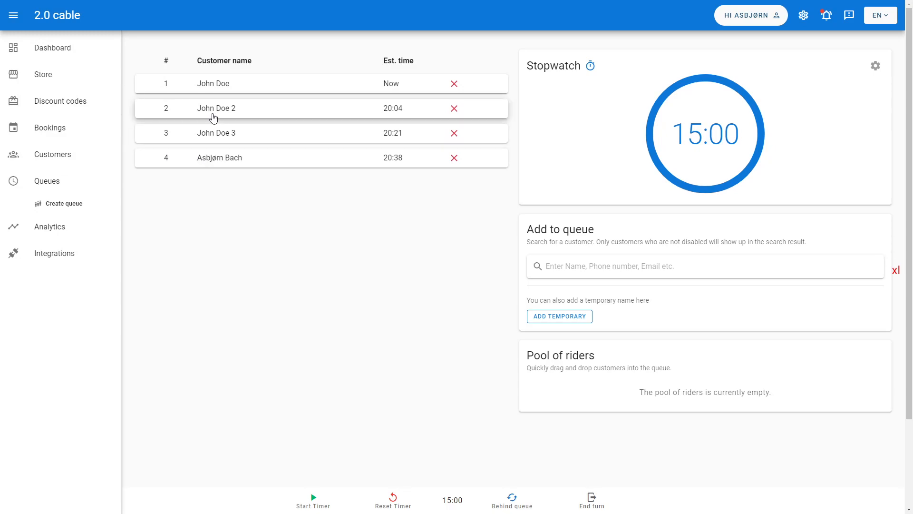
- Move the queue's second rider to the last position and remove the rider in third place from the queue
drag(241, 111, 245, 164)
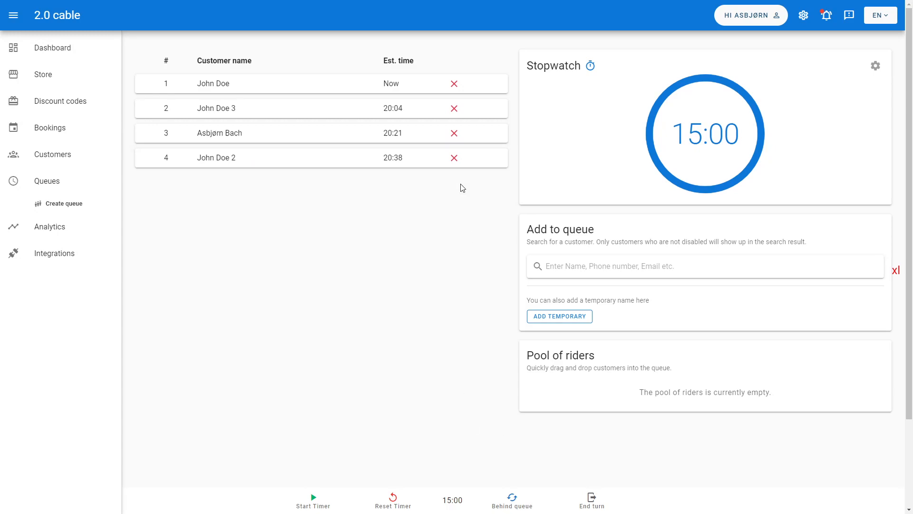
click(457, 134)
drag(523, 354, 606, 391)
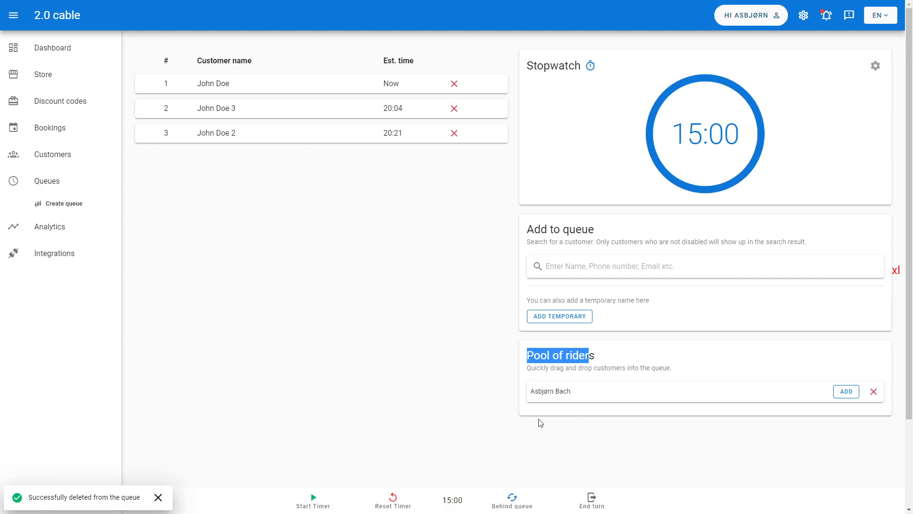
click(591, 427)
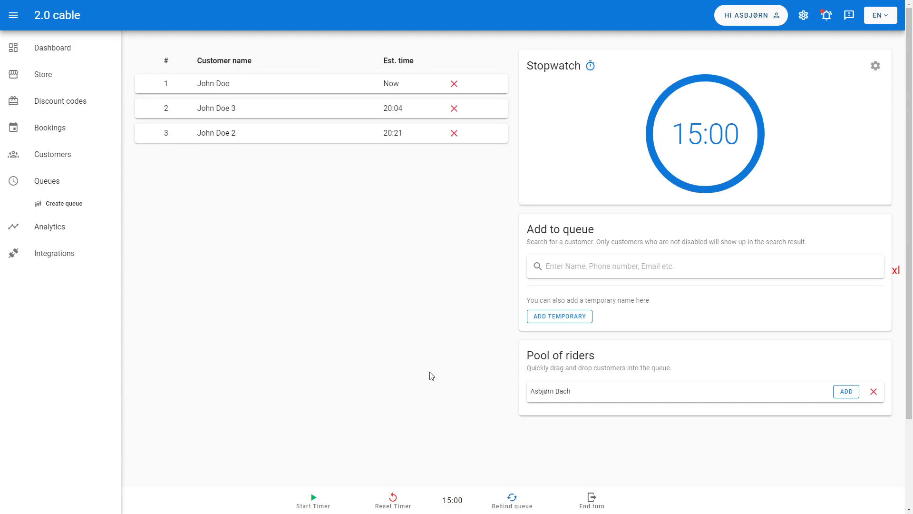
- End the turn of the rider who is first in the 2.0 cable queue
click(591, 502)
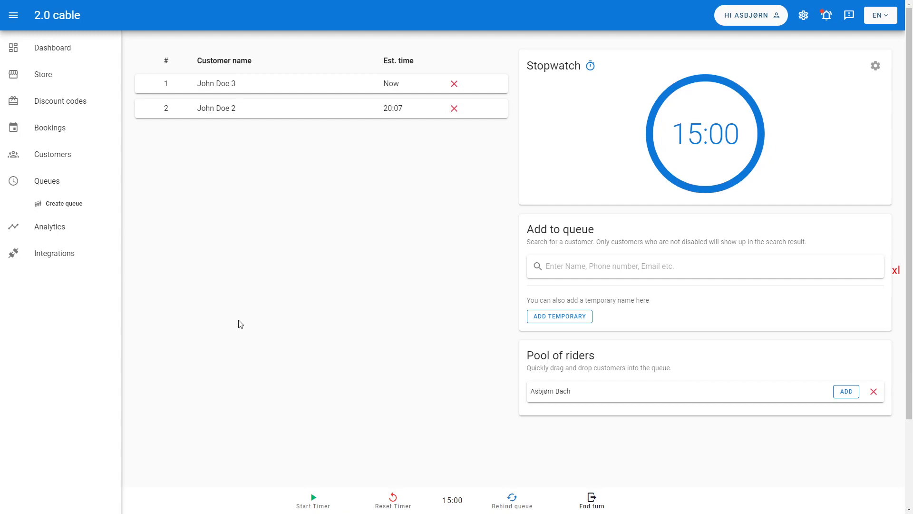
- Open the public page of the 2.0 cable queue and examine its rider list and the available queues
click(66, 190)
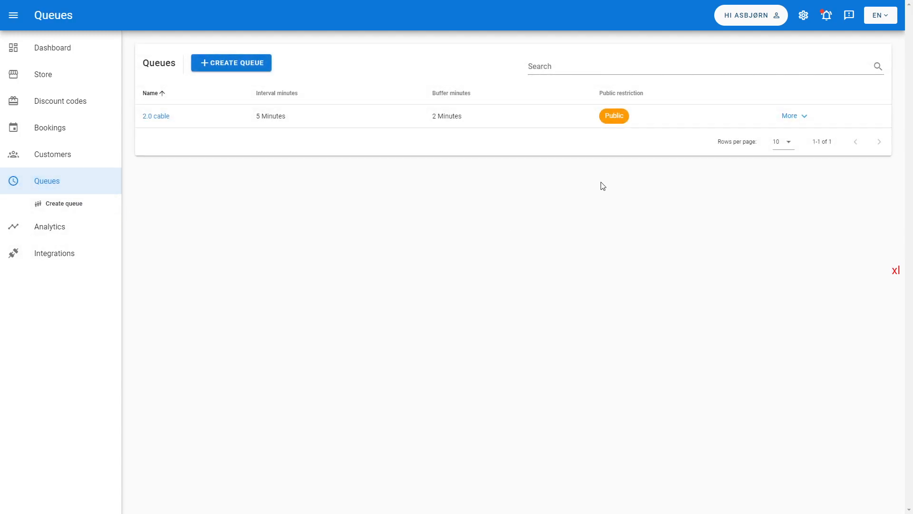
mouse_move(611, 118)
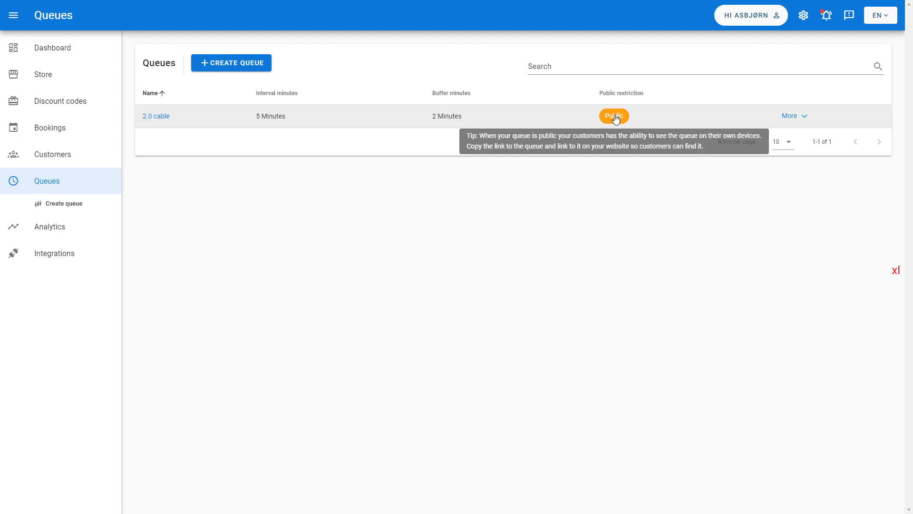
click(615, 119)
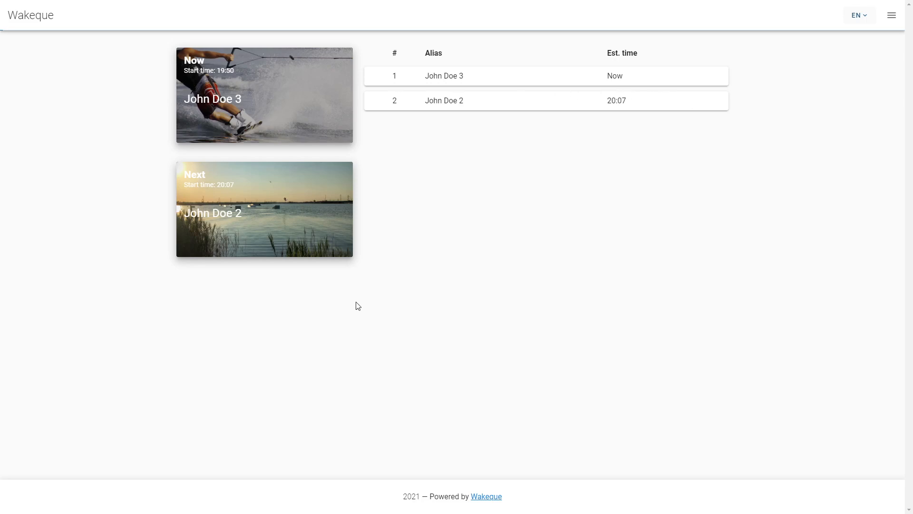
drag(430, 76, 473, 75)
click(495, 151)
click(891, 15)
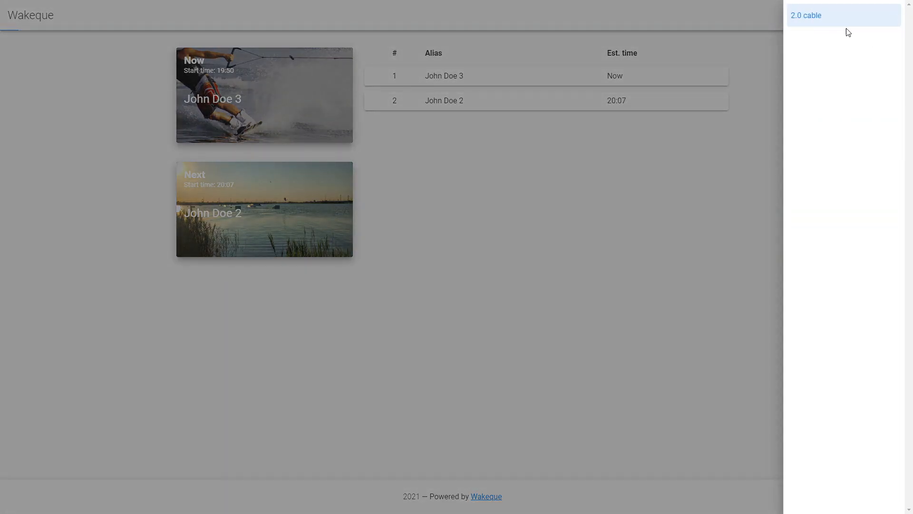
click(682, 240)
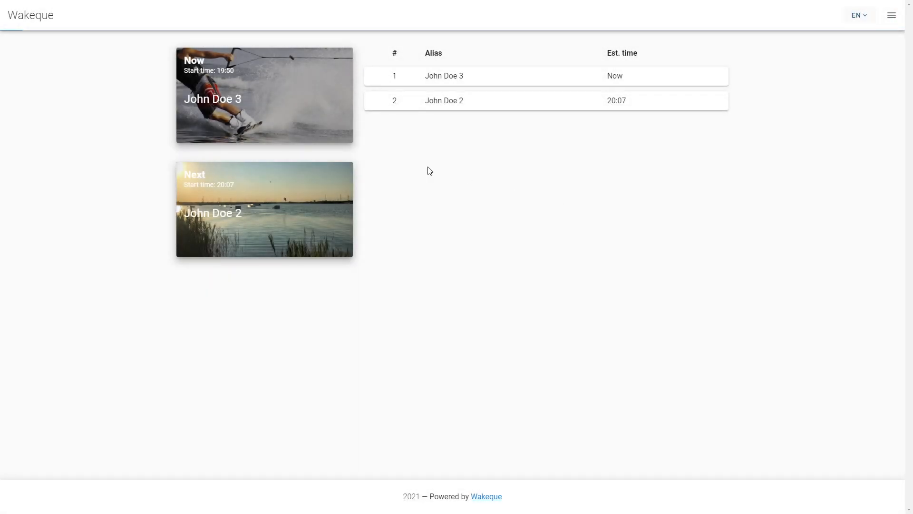